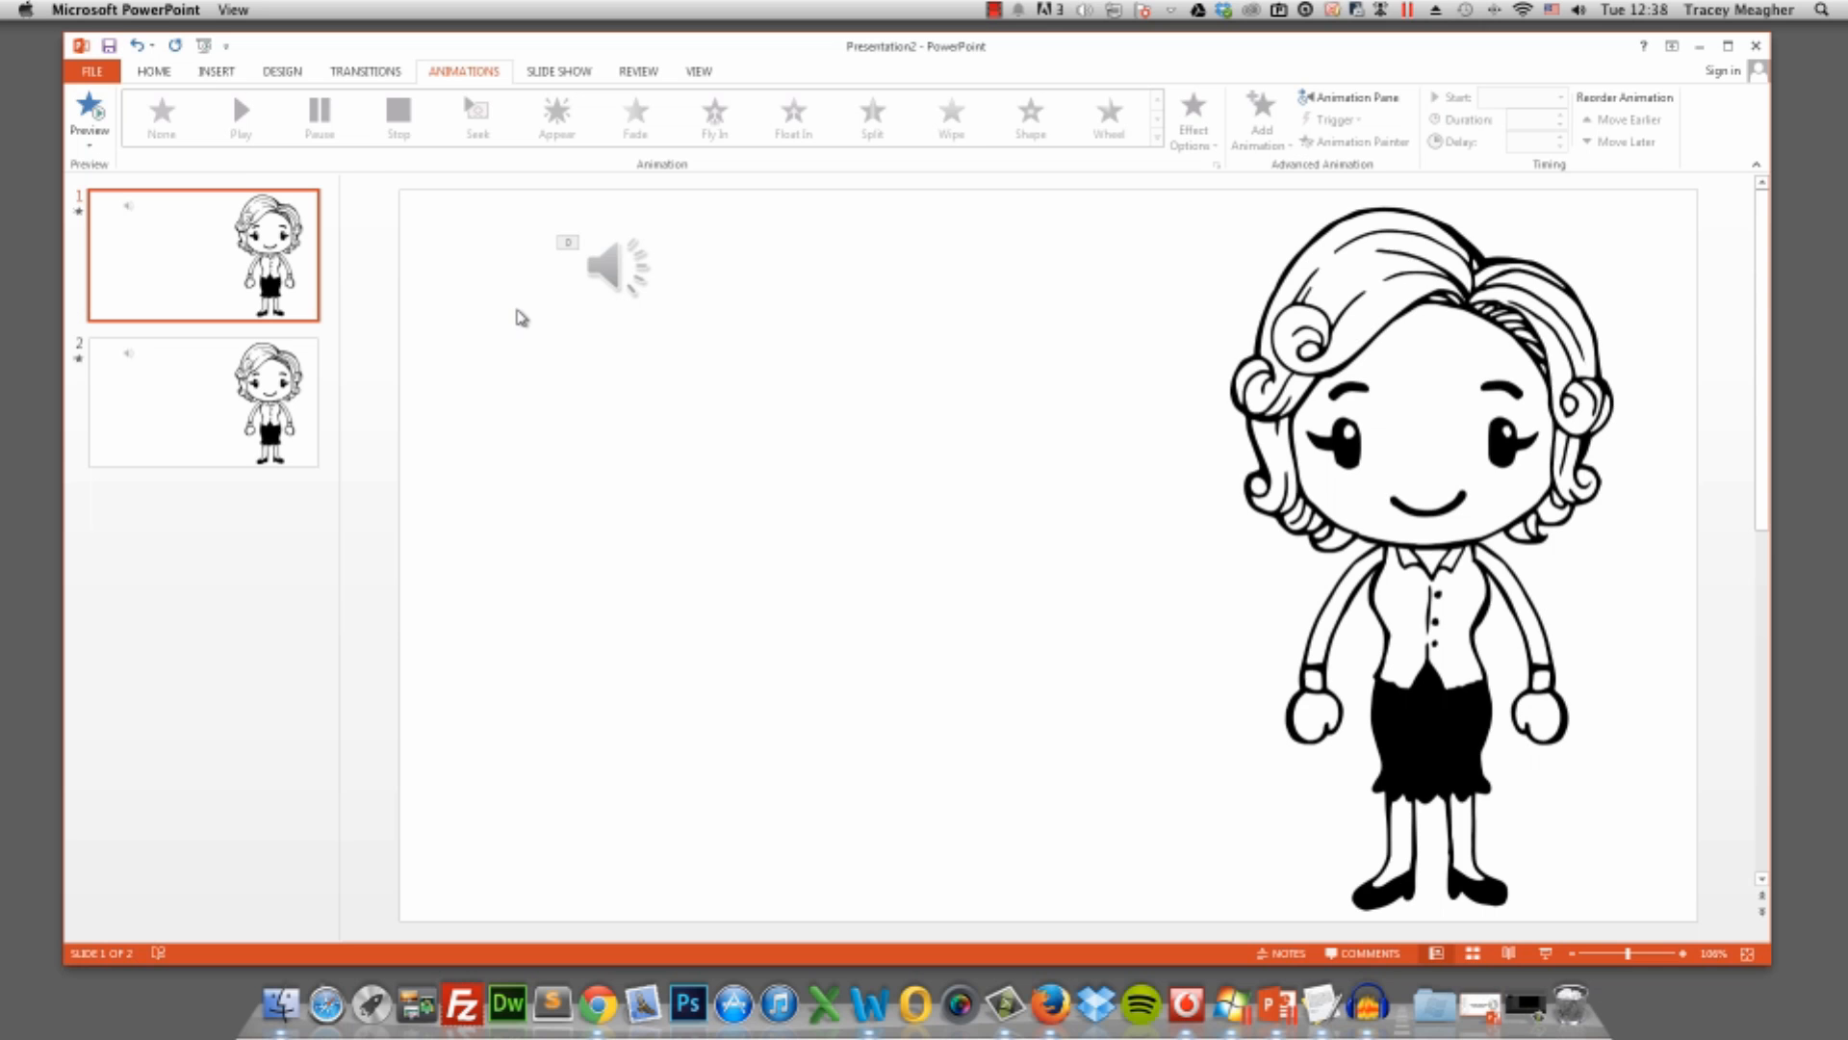
Insert the female-pause picture on slide 1 and place it beside the existing character
click(214, 71)
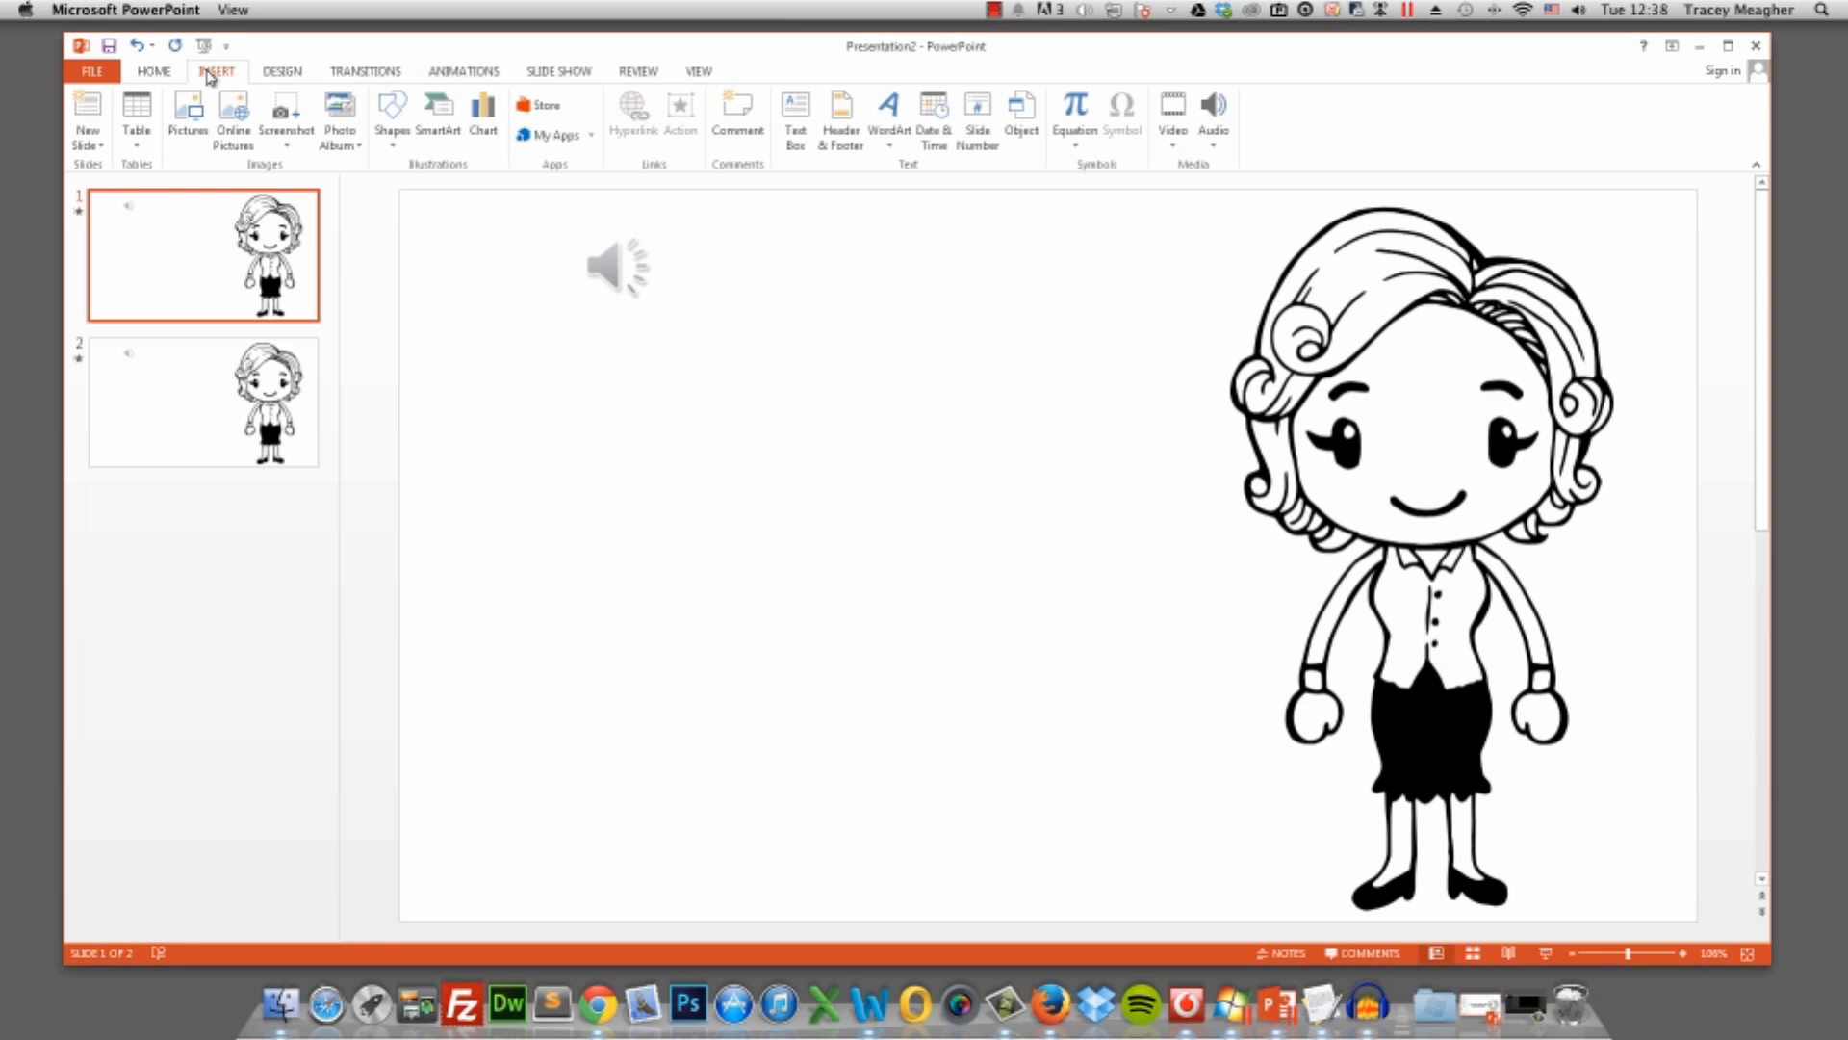
click(180, 117)
click(294, 217)
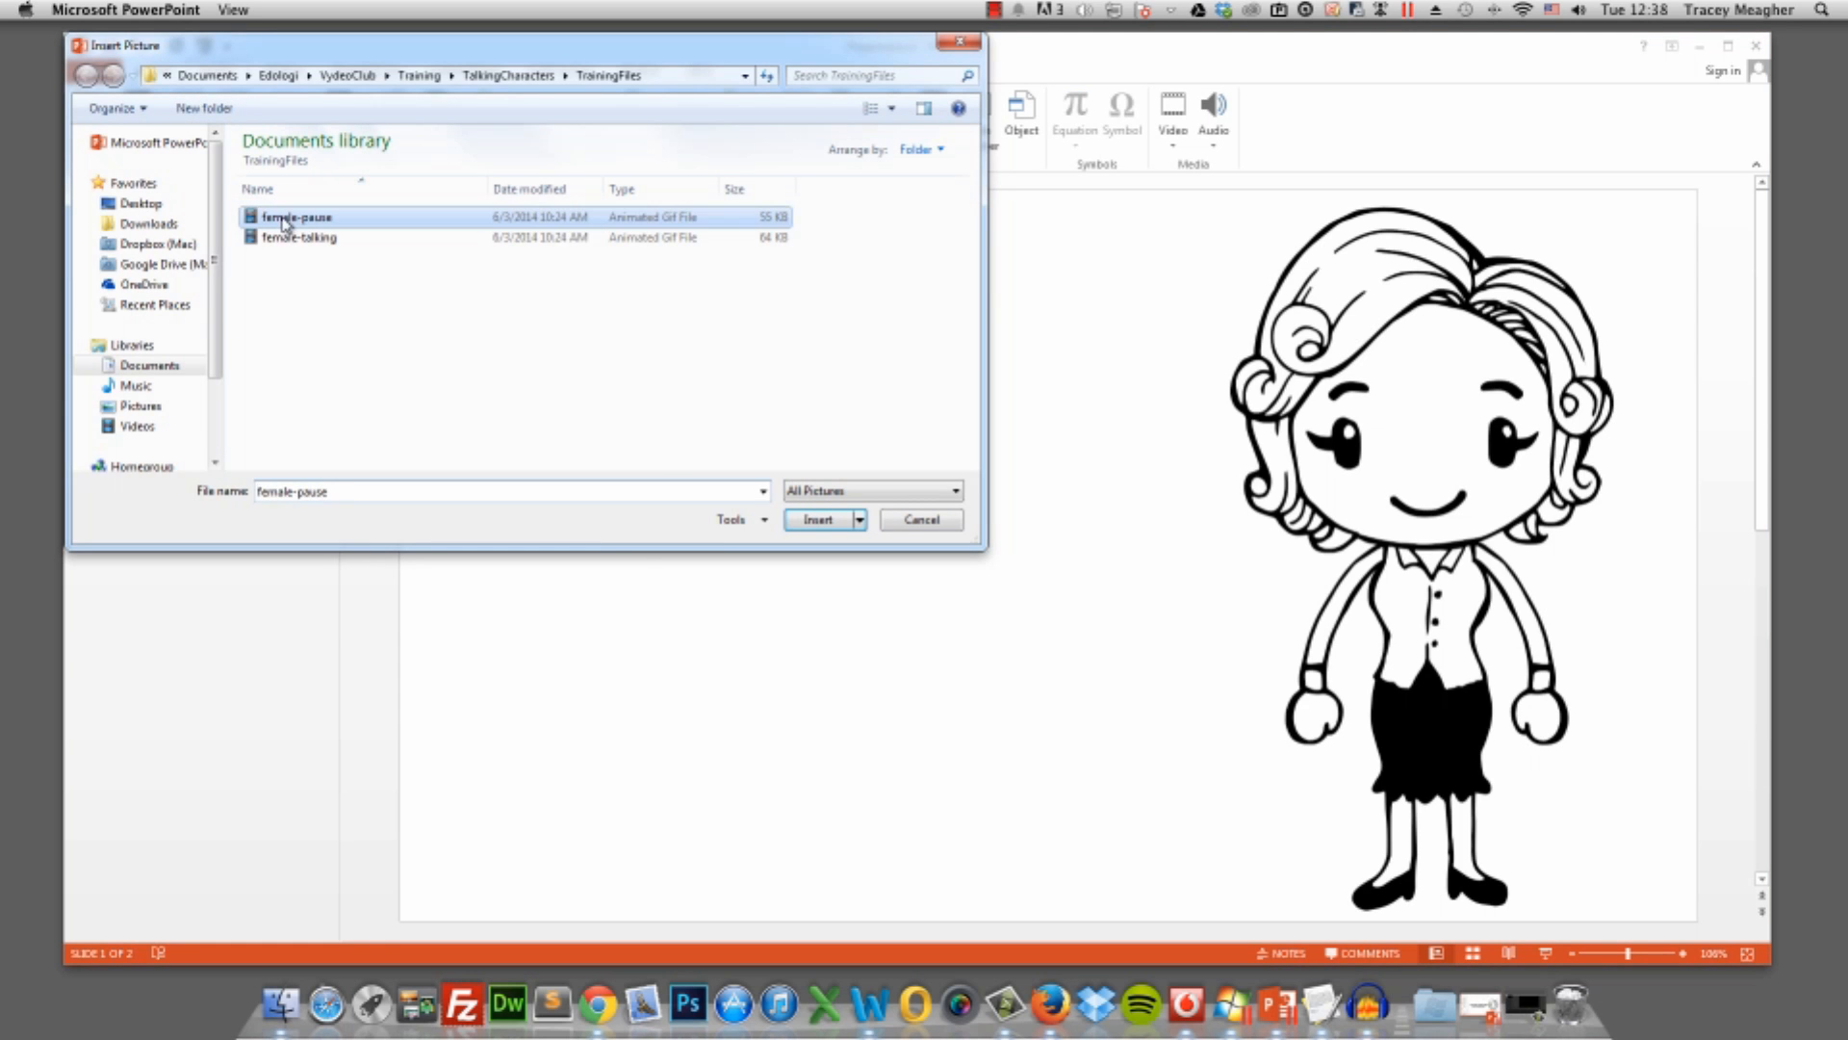
click(817, 519)
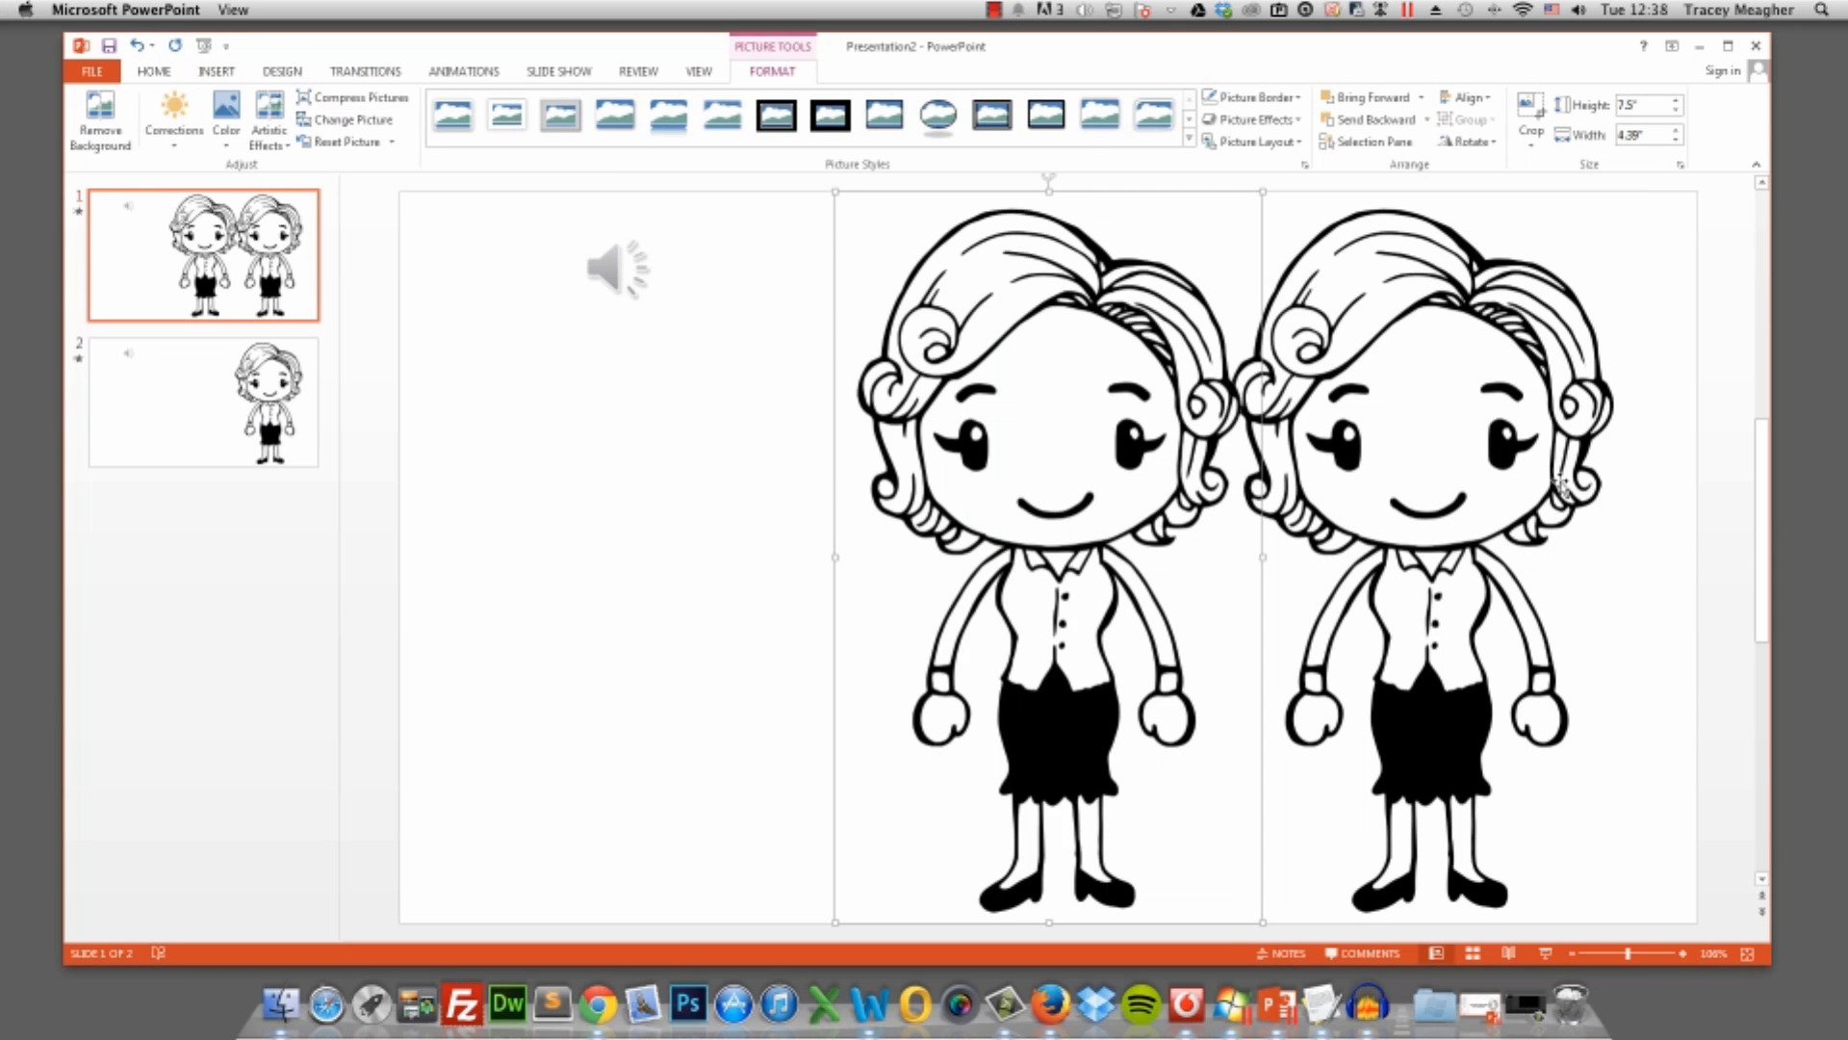
drag(1110, 402, 1001, 373)
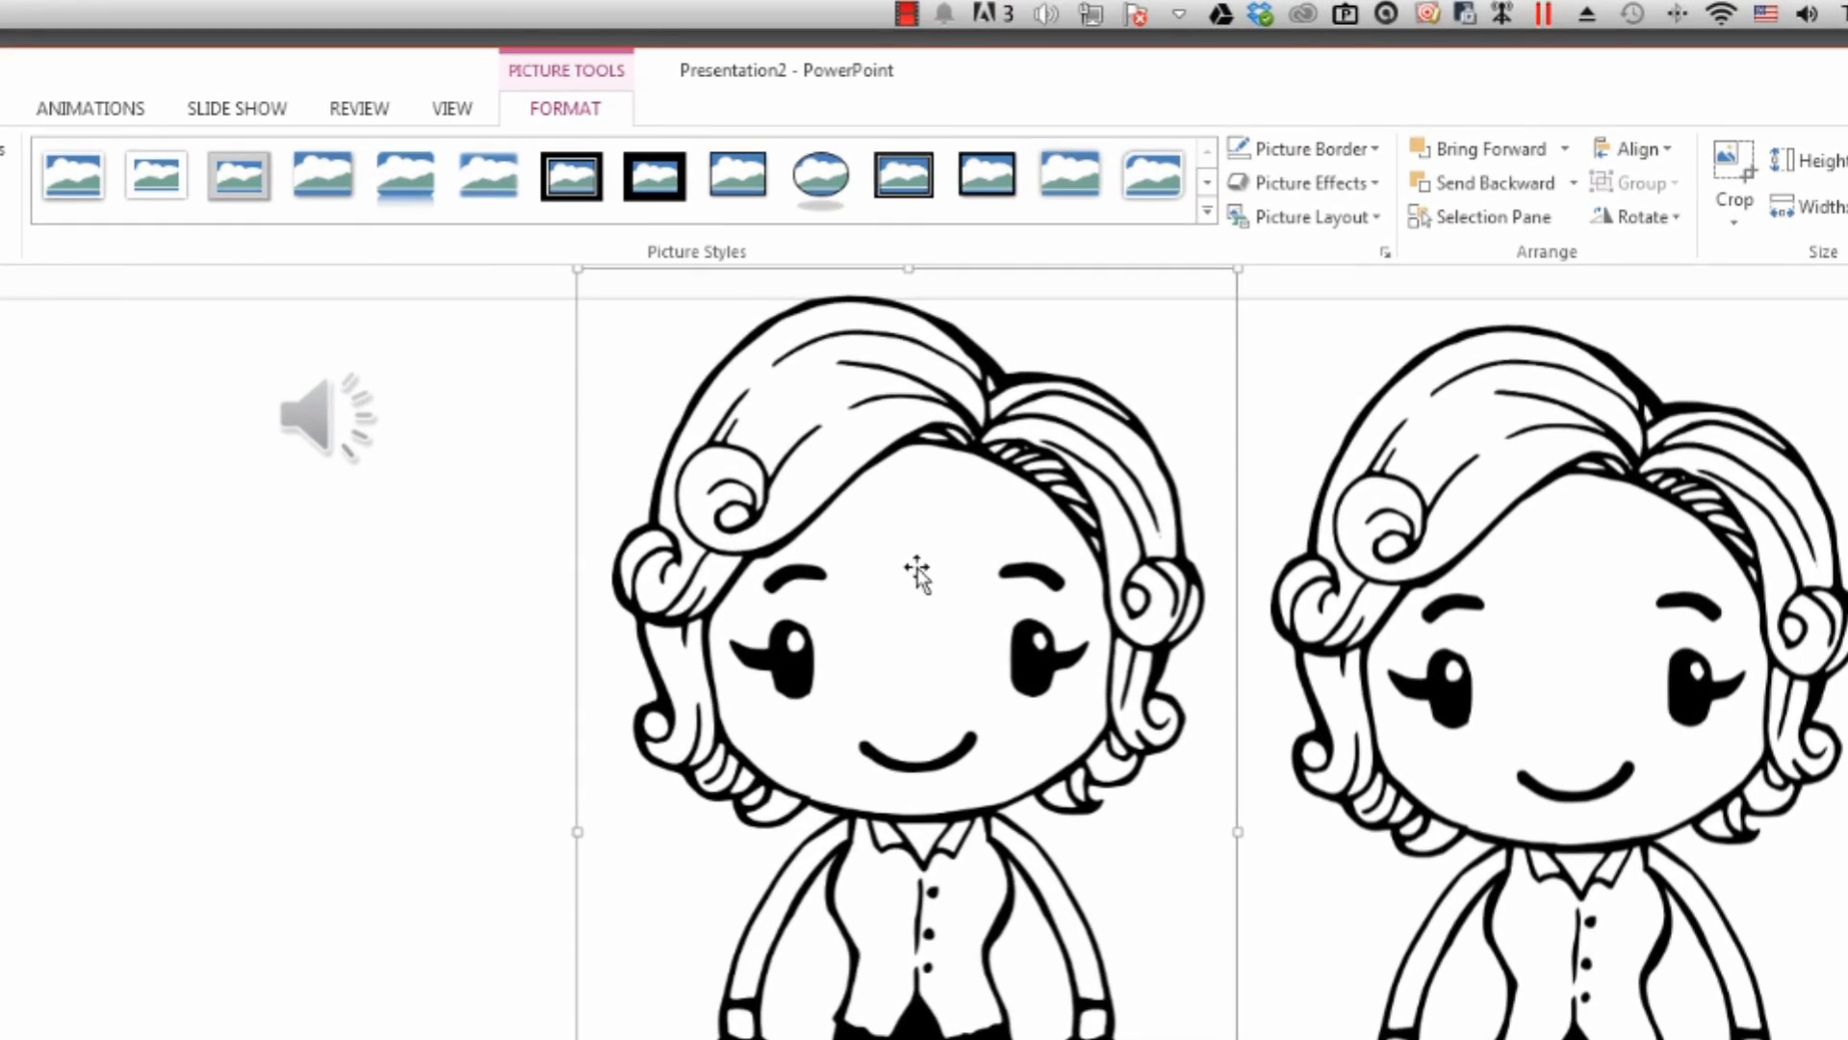
Show the Animation Pane and preview the animations on slide 1
click(87, 111)
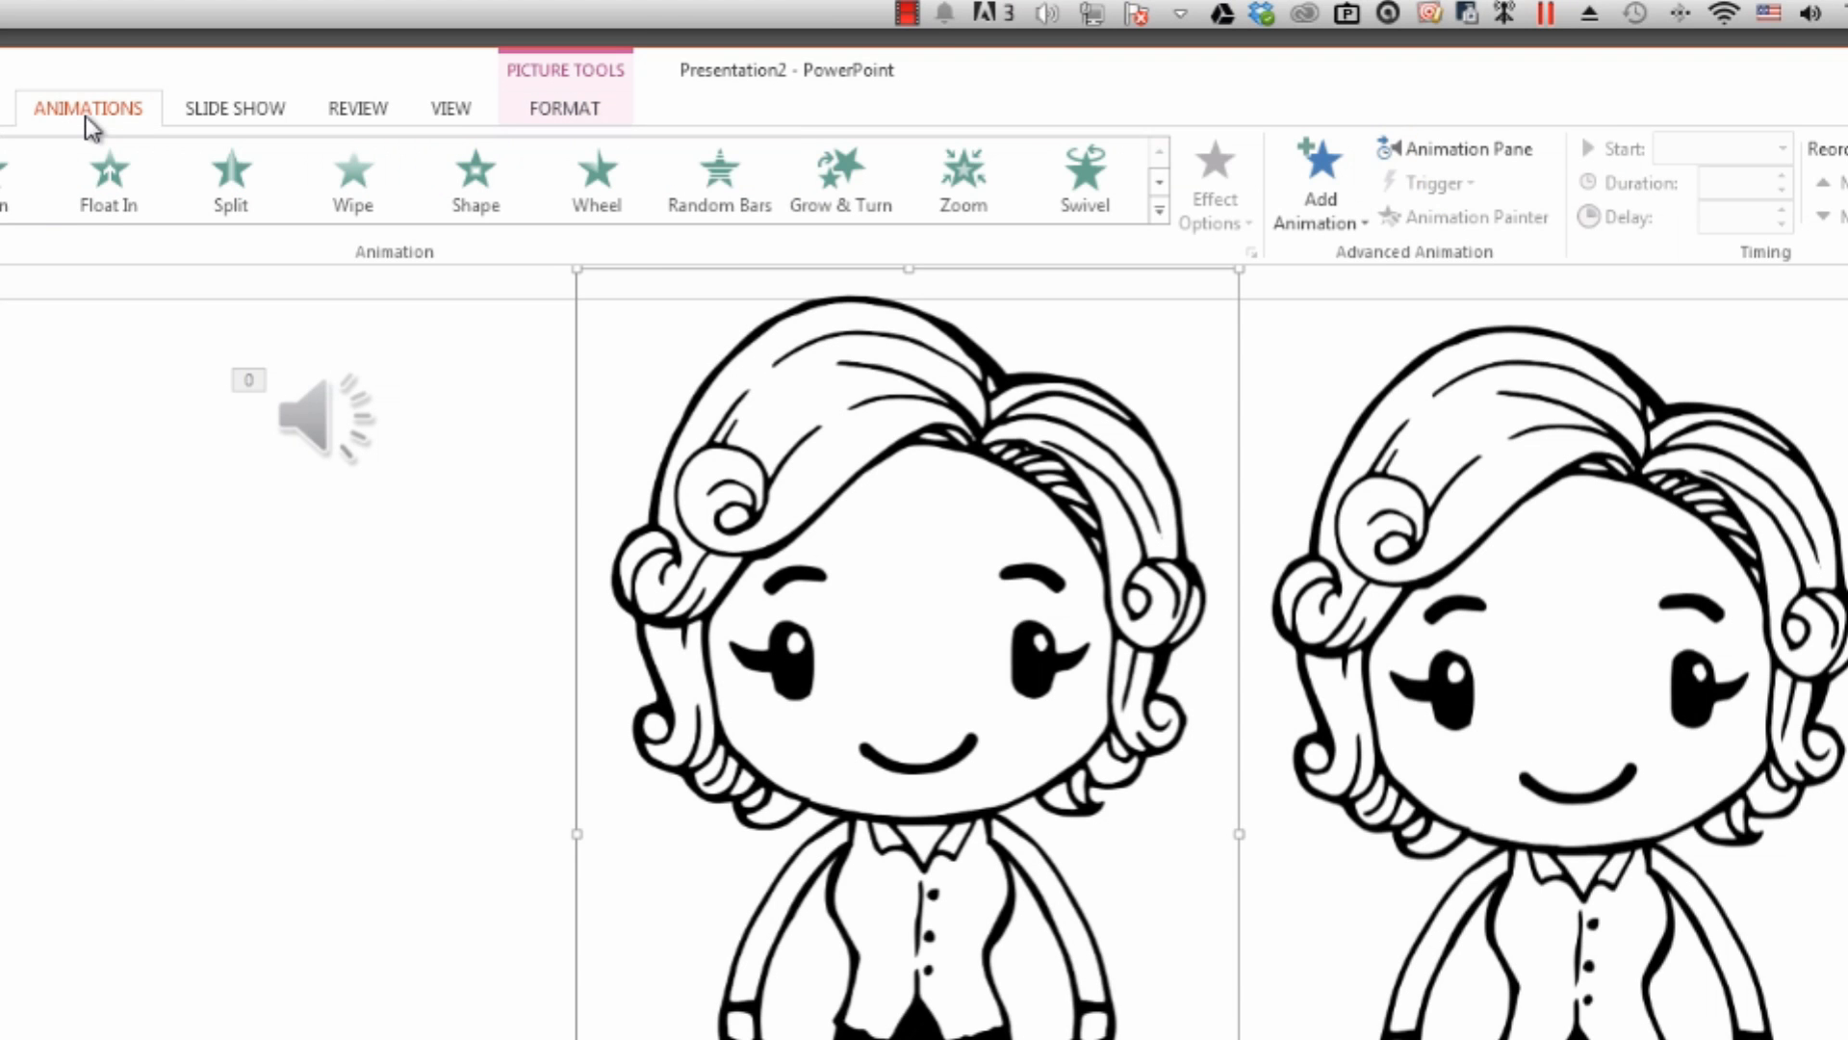
click(1500, 151)
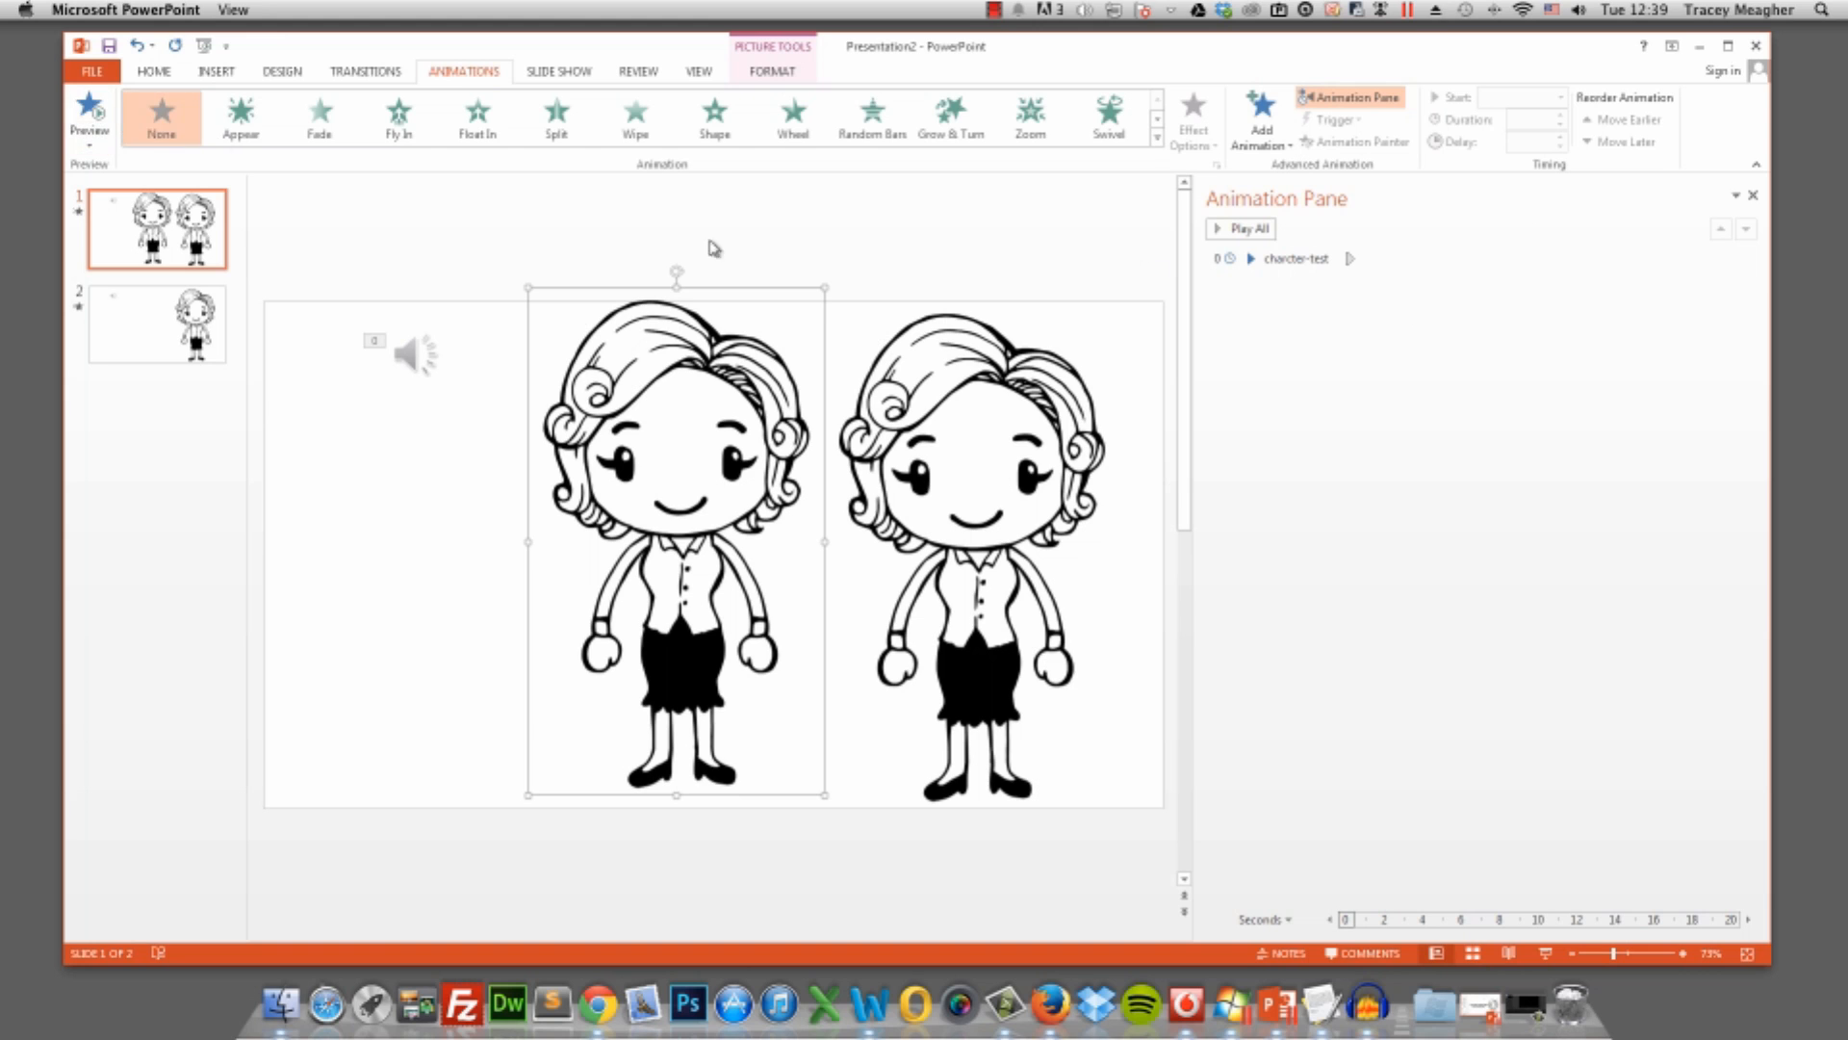
click(96, 118)
mouse_move(414, 356)
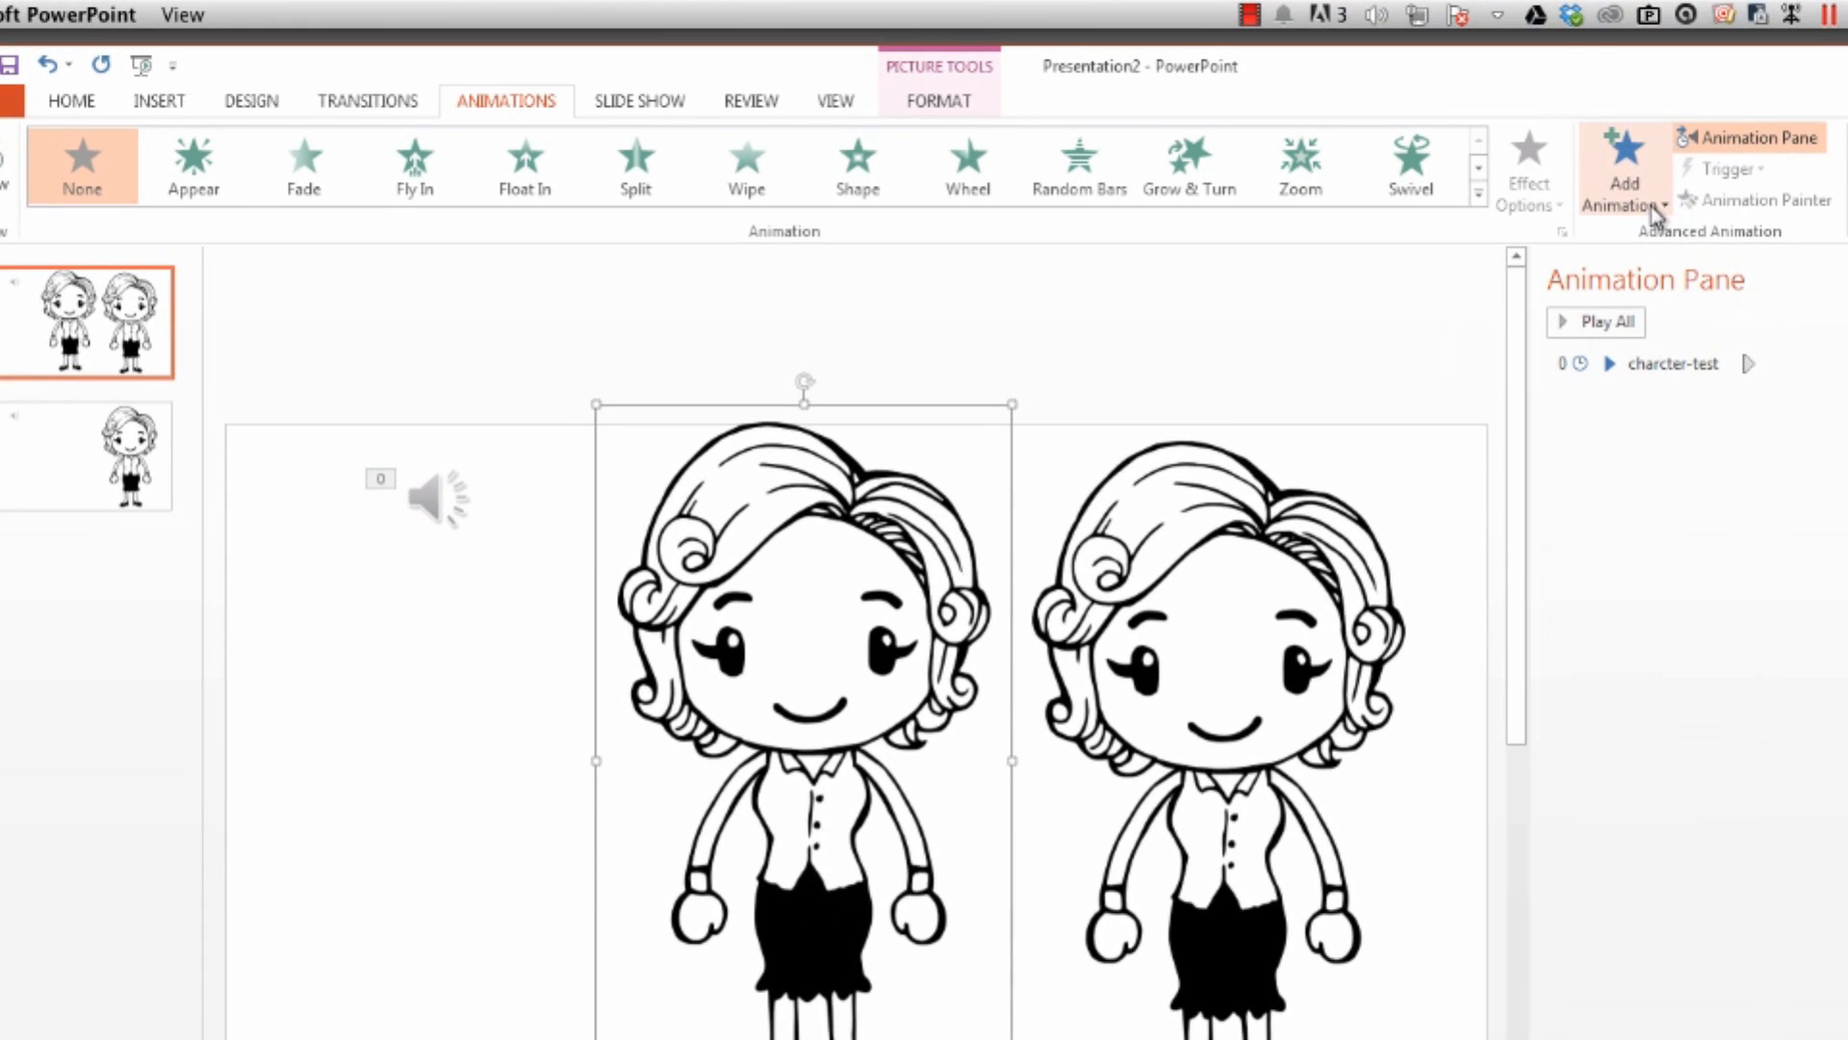
Apply the Appear effect to the inserted picture and make it start With Previous
click(209, 181)
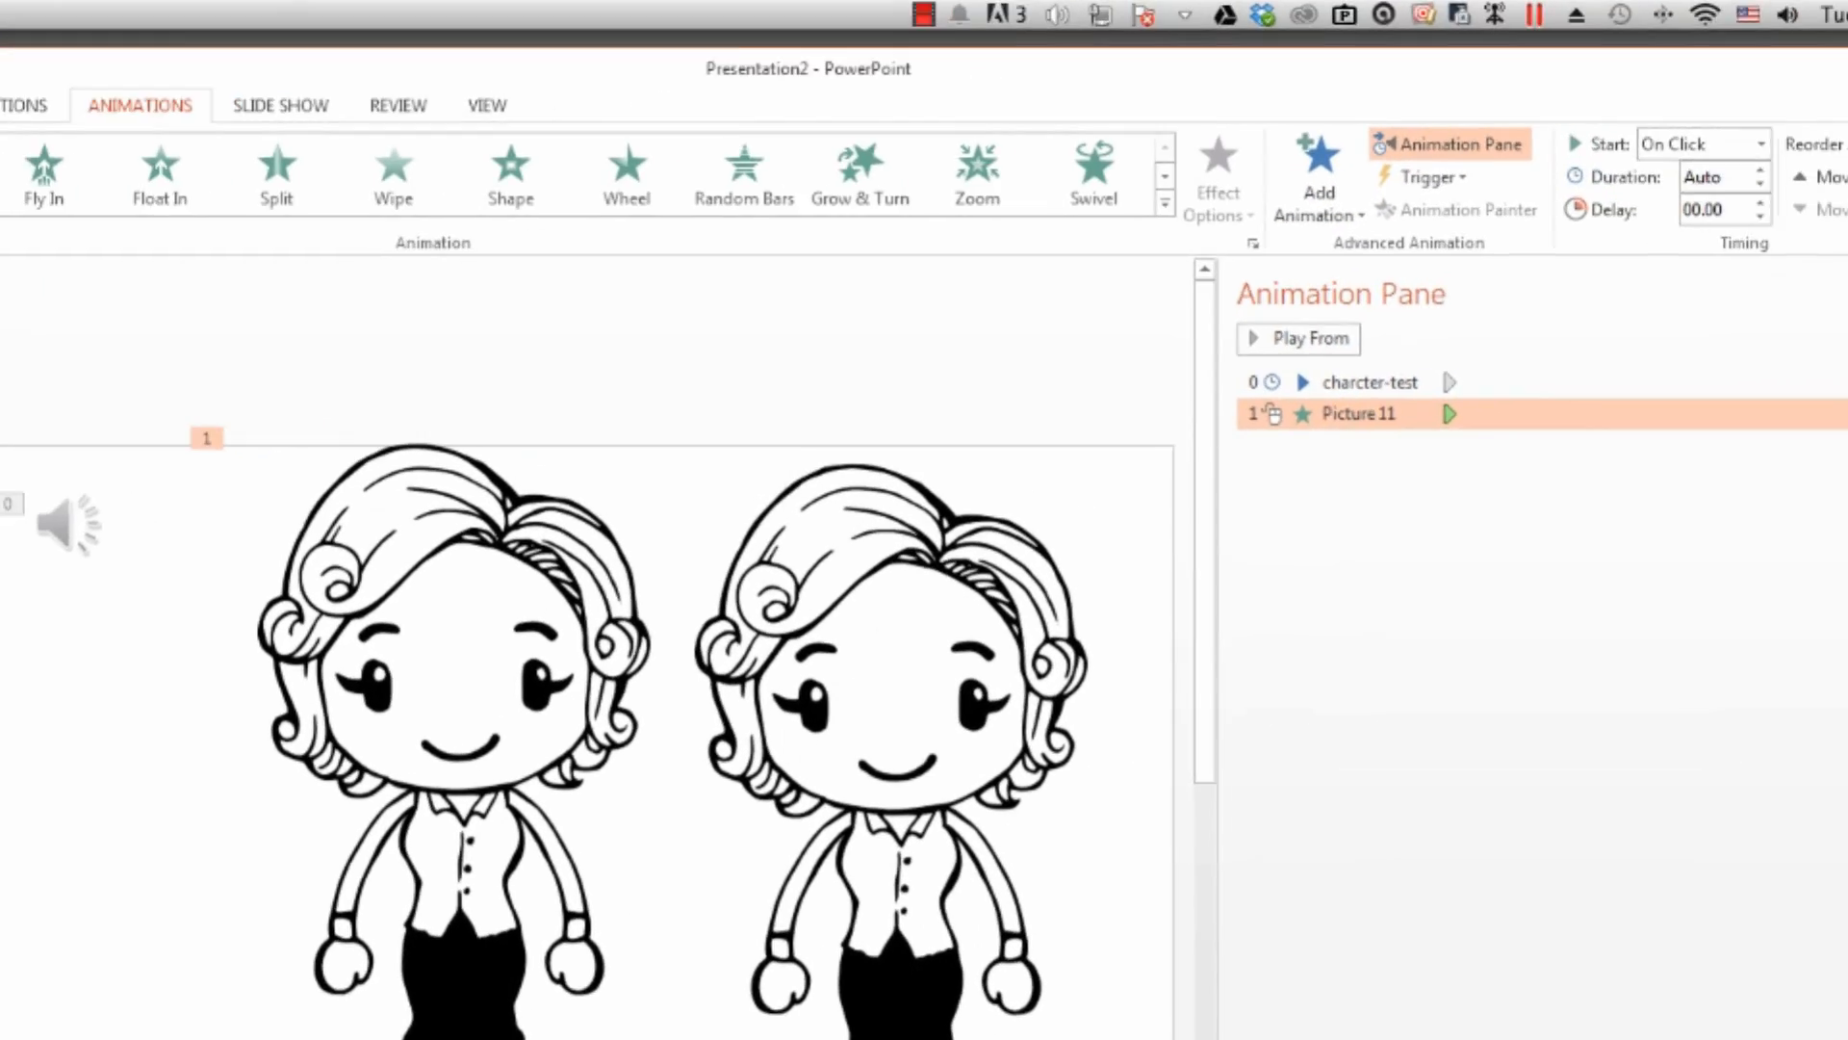
click(1394, 154)
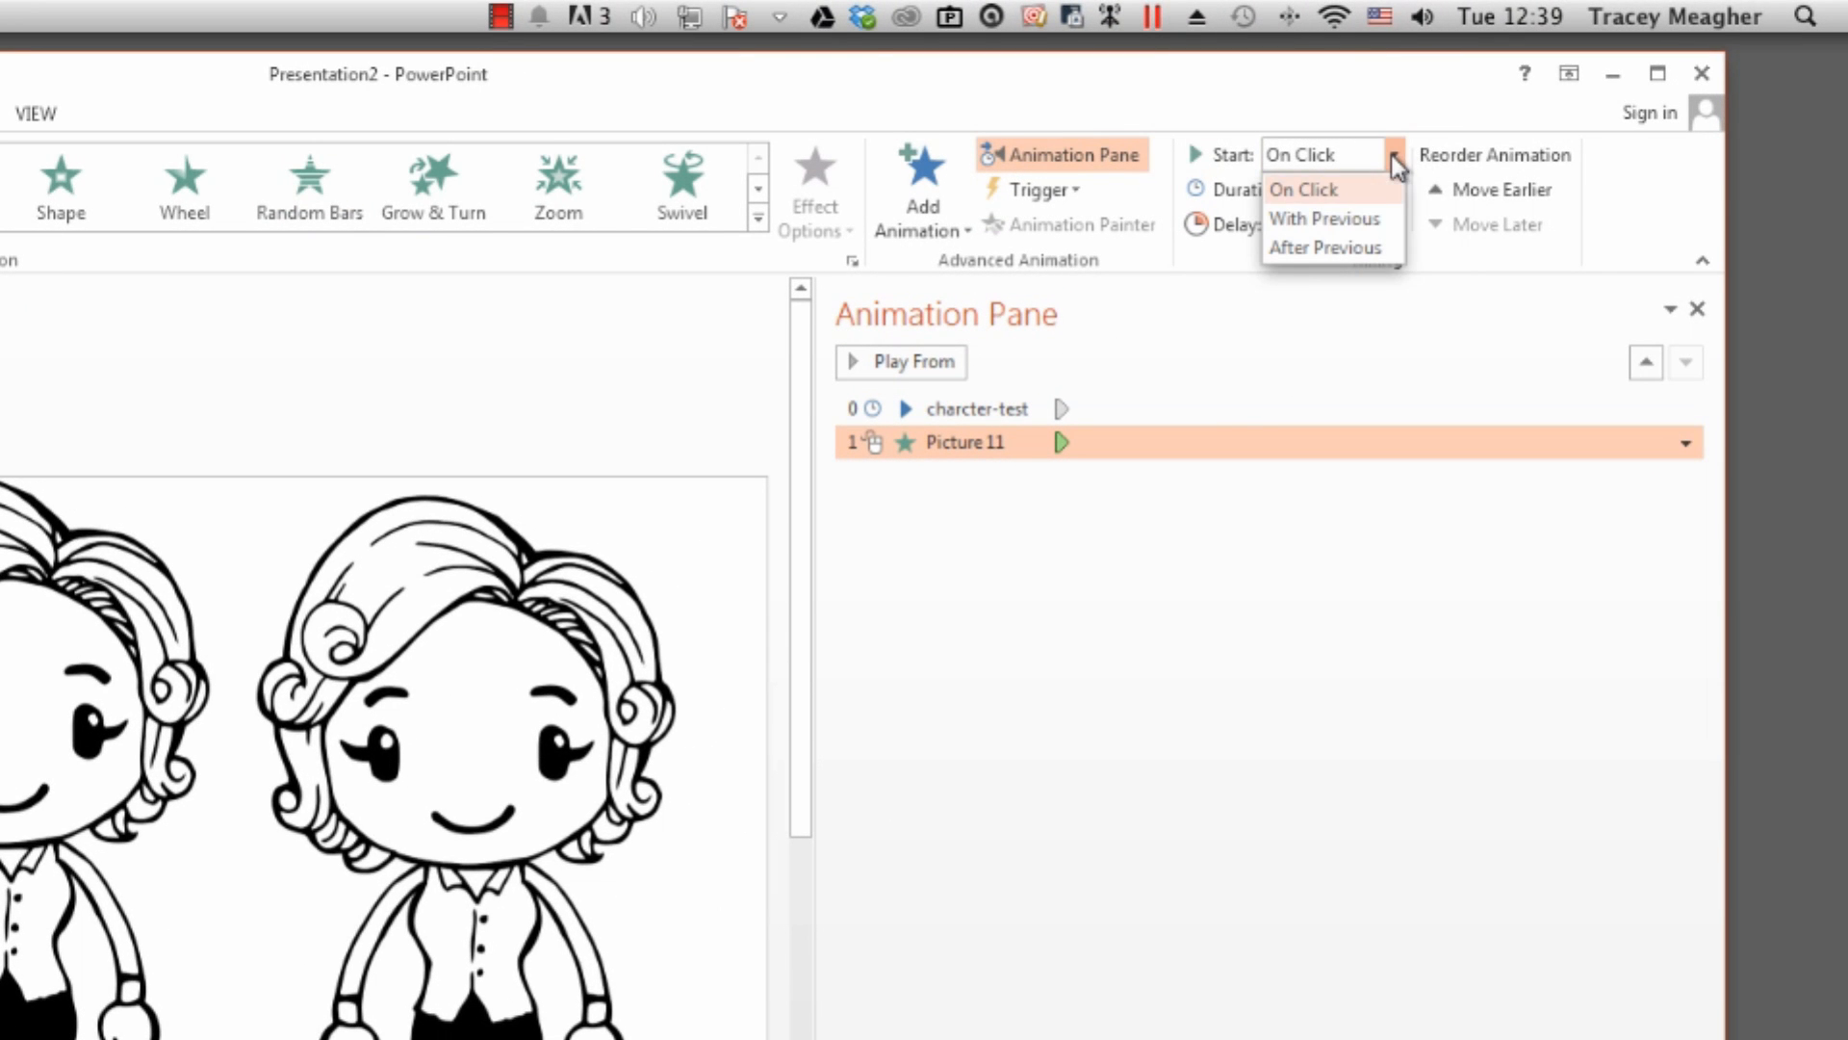
click(1350, 218)
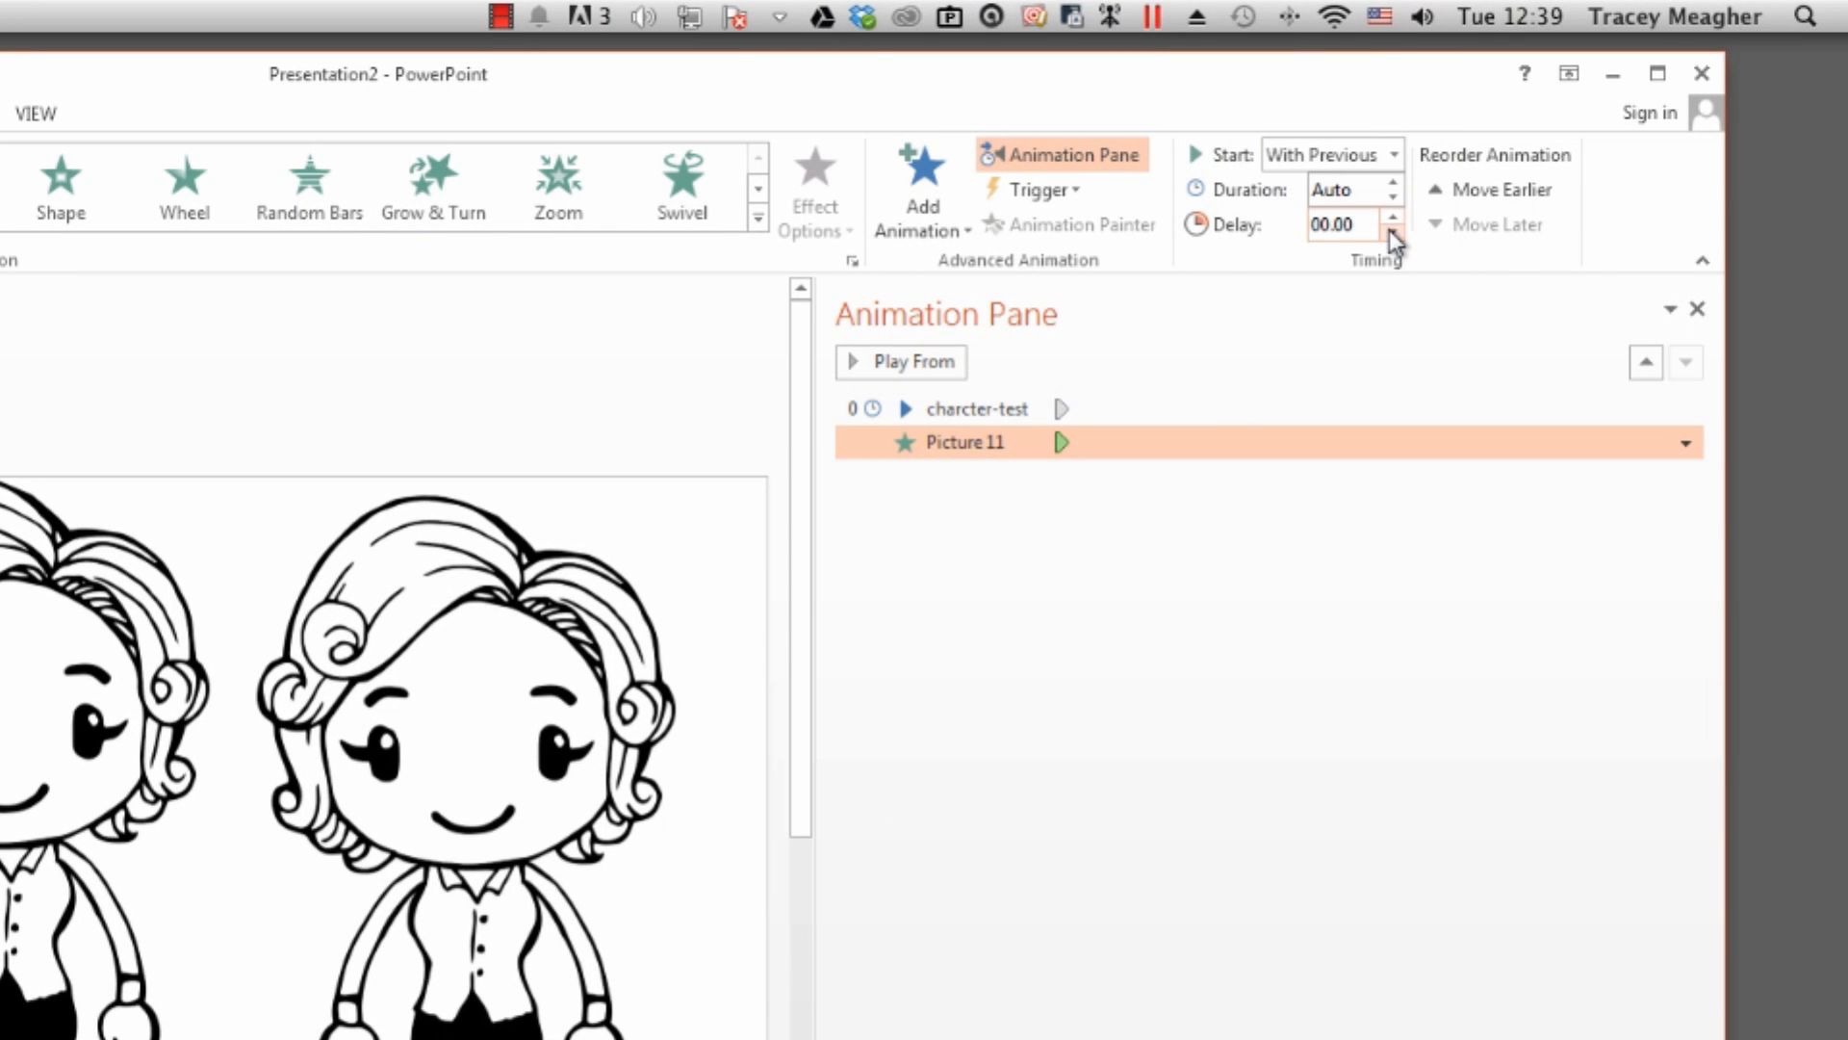
Set the delay of the picture's Appear effect to 2.75 seconds and preview the slide's animations
click(1393, 217)
click(1393, 217)
click(1393, 217)
click(1393, 217)
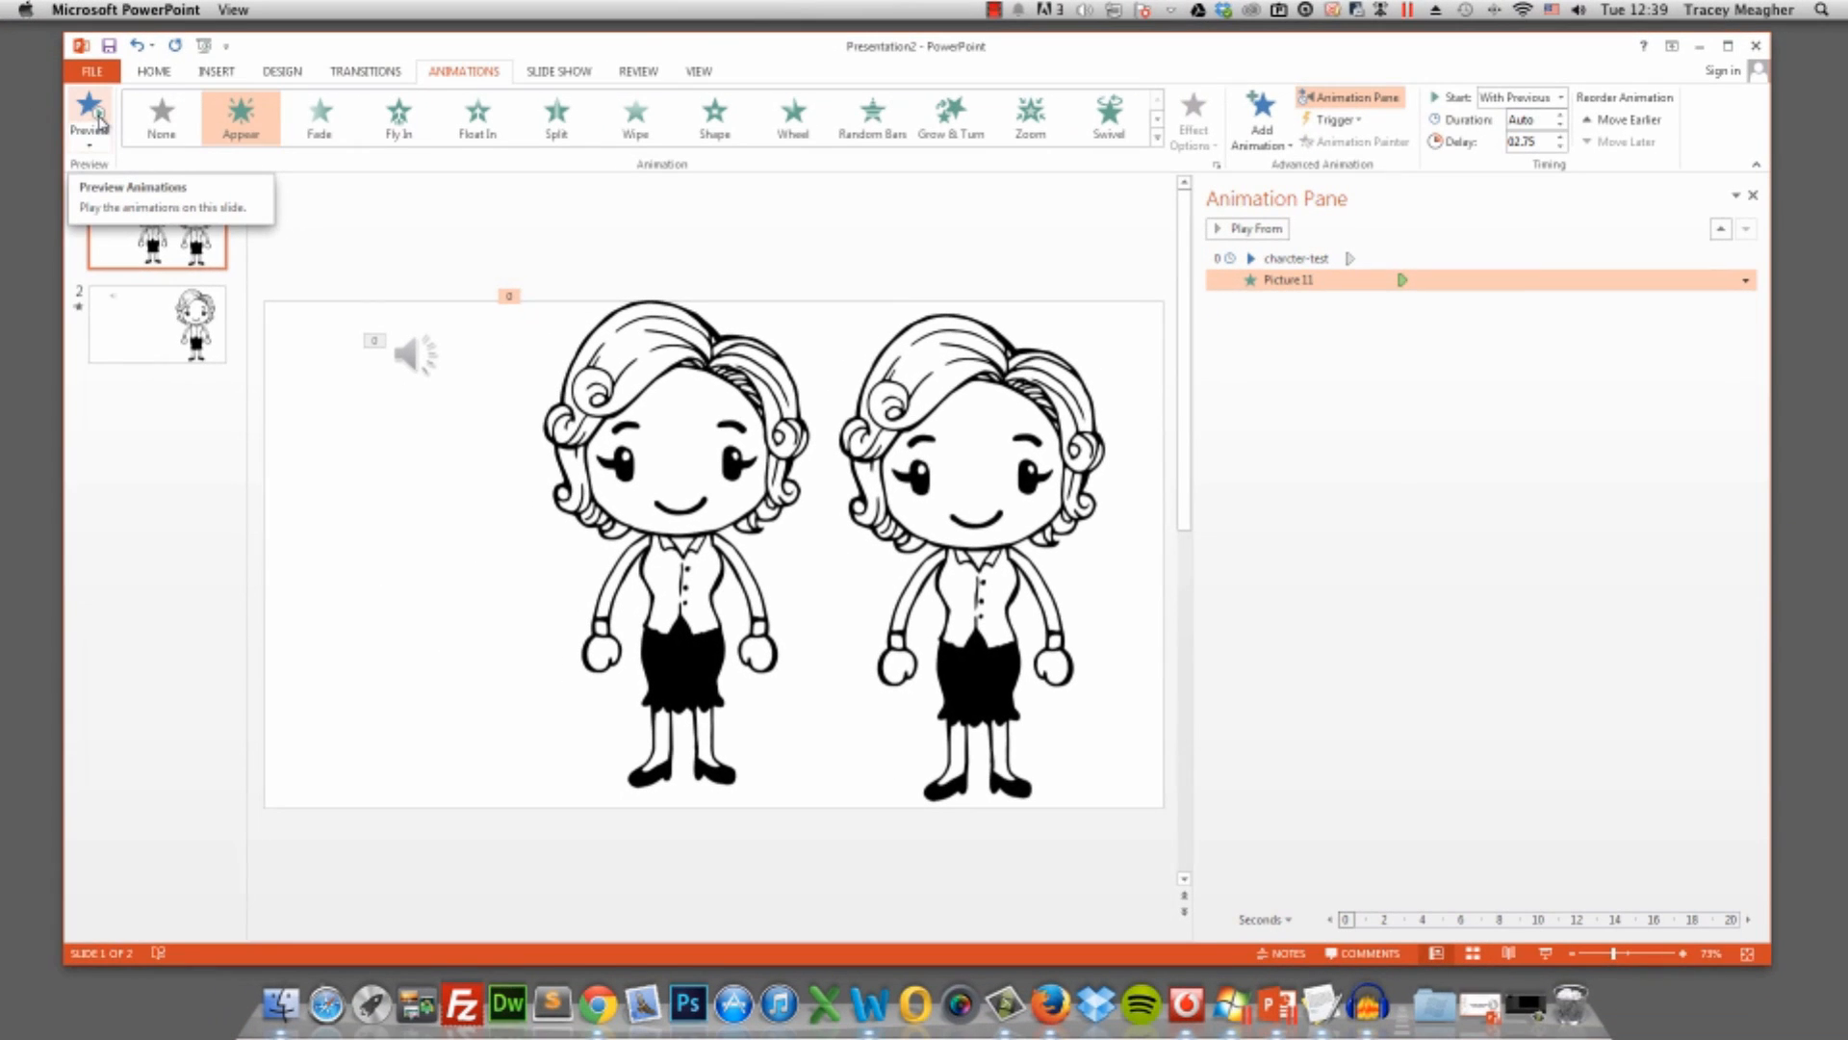
click(99, 120)
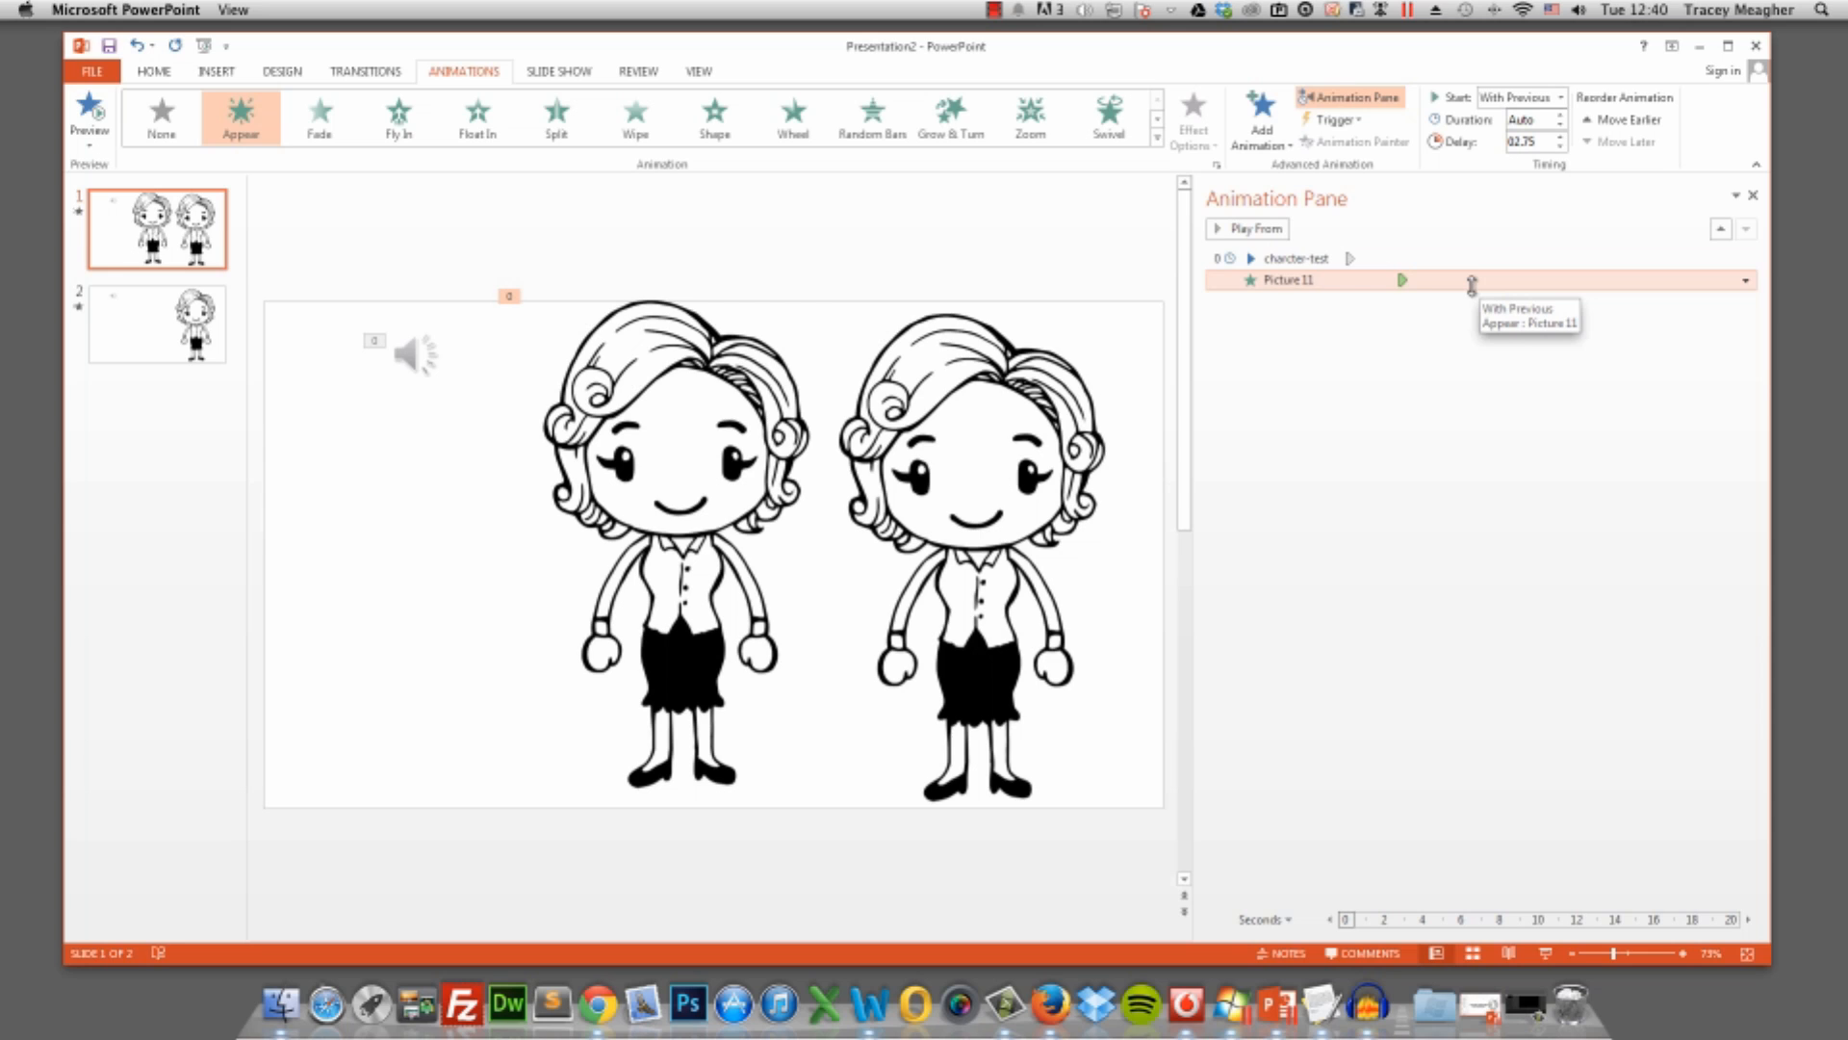
Set the Appear delay to 6 seconds and move the inserted picture exactly over the other character, previewing the animations to check the timing
click(1559, 138)
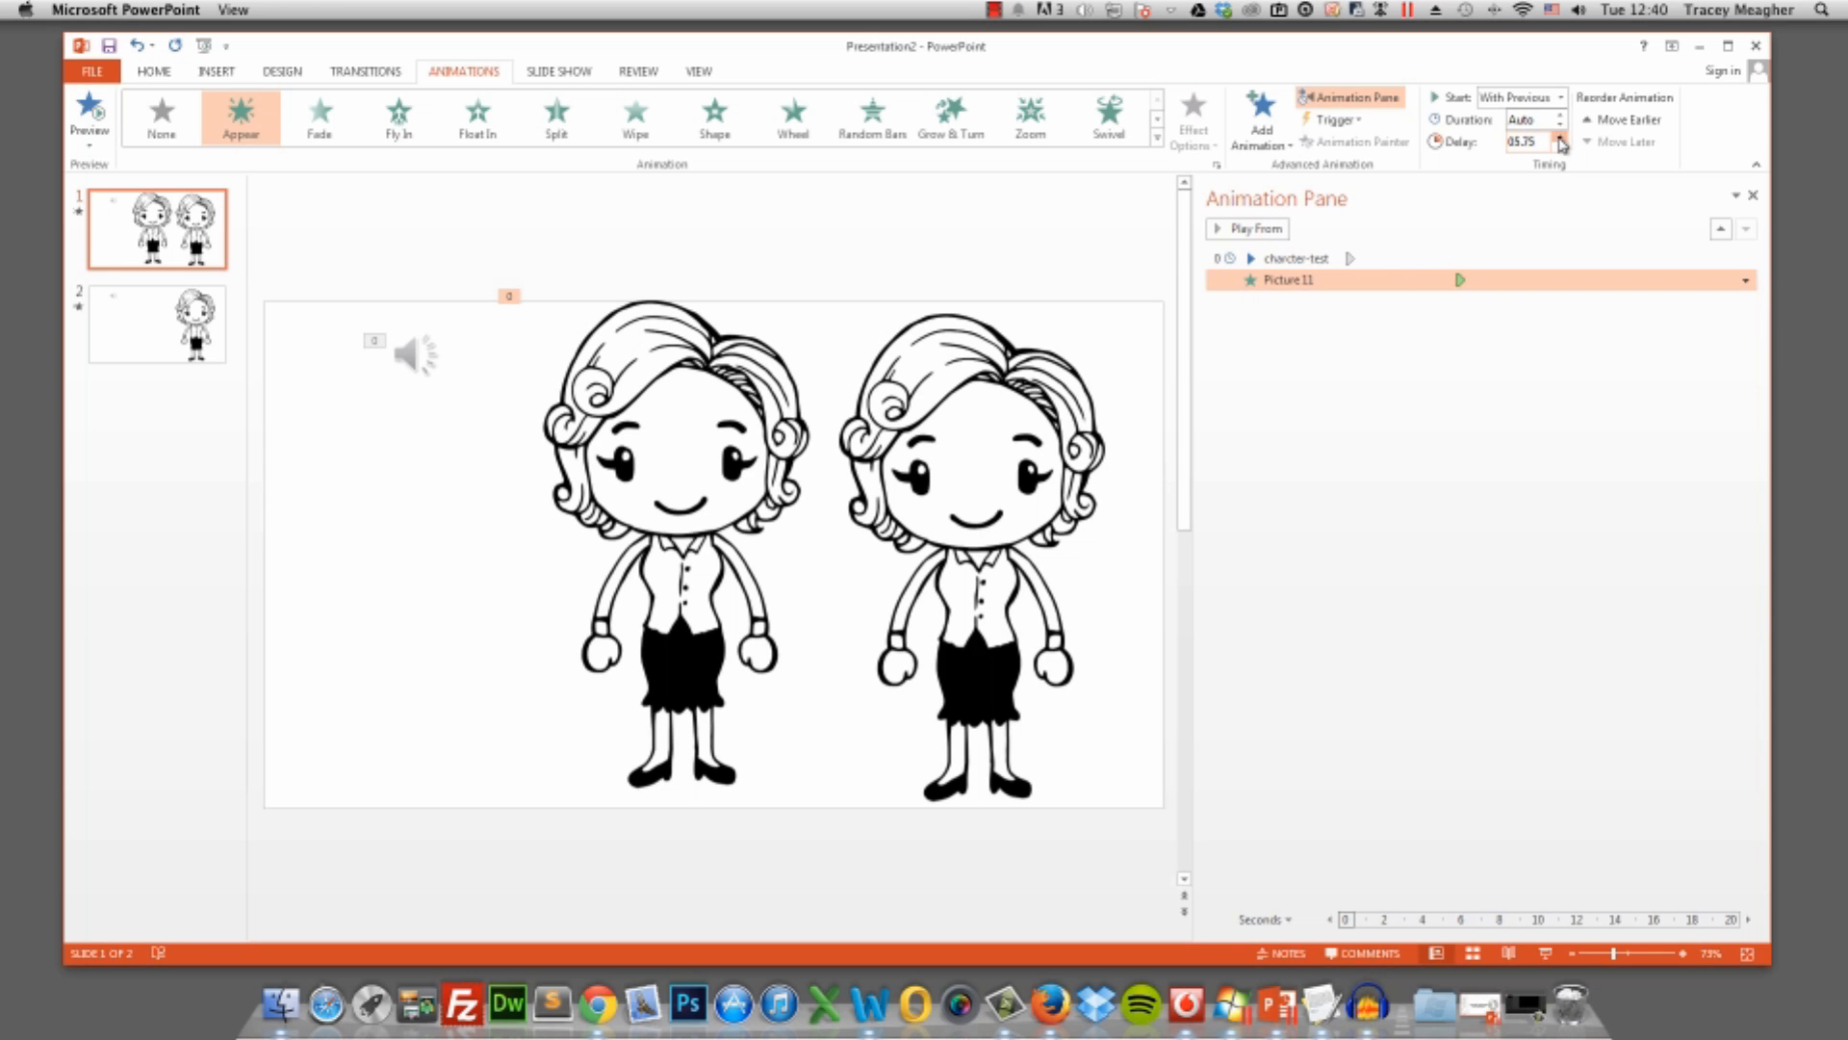
click(89, 113)
click(659, 416)
drag(626, 424, 920, 433)
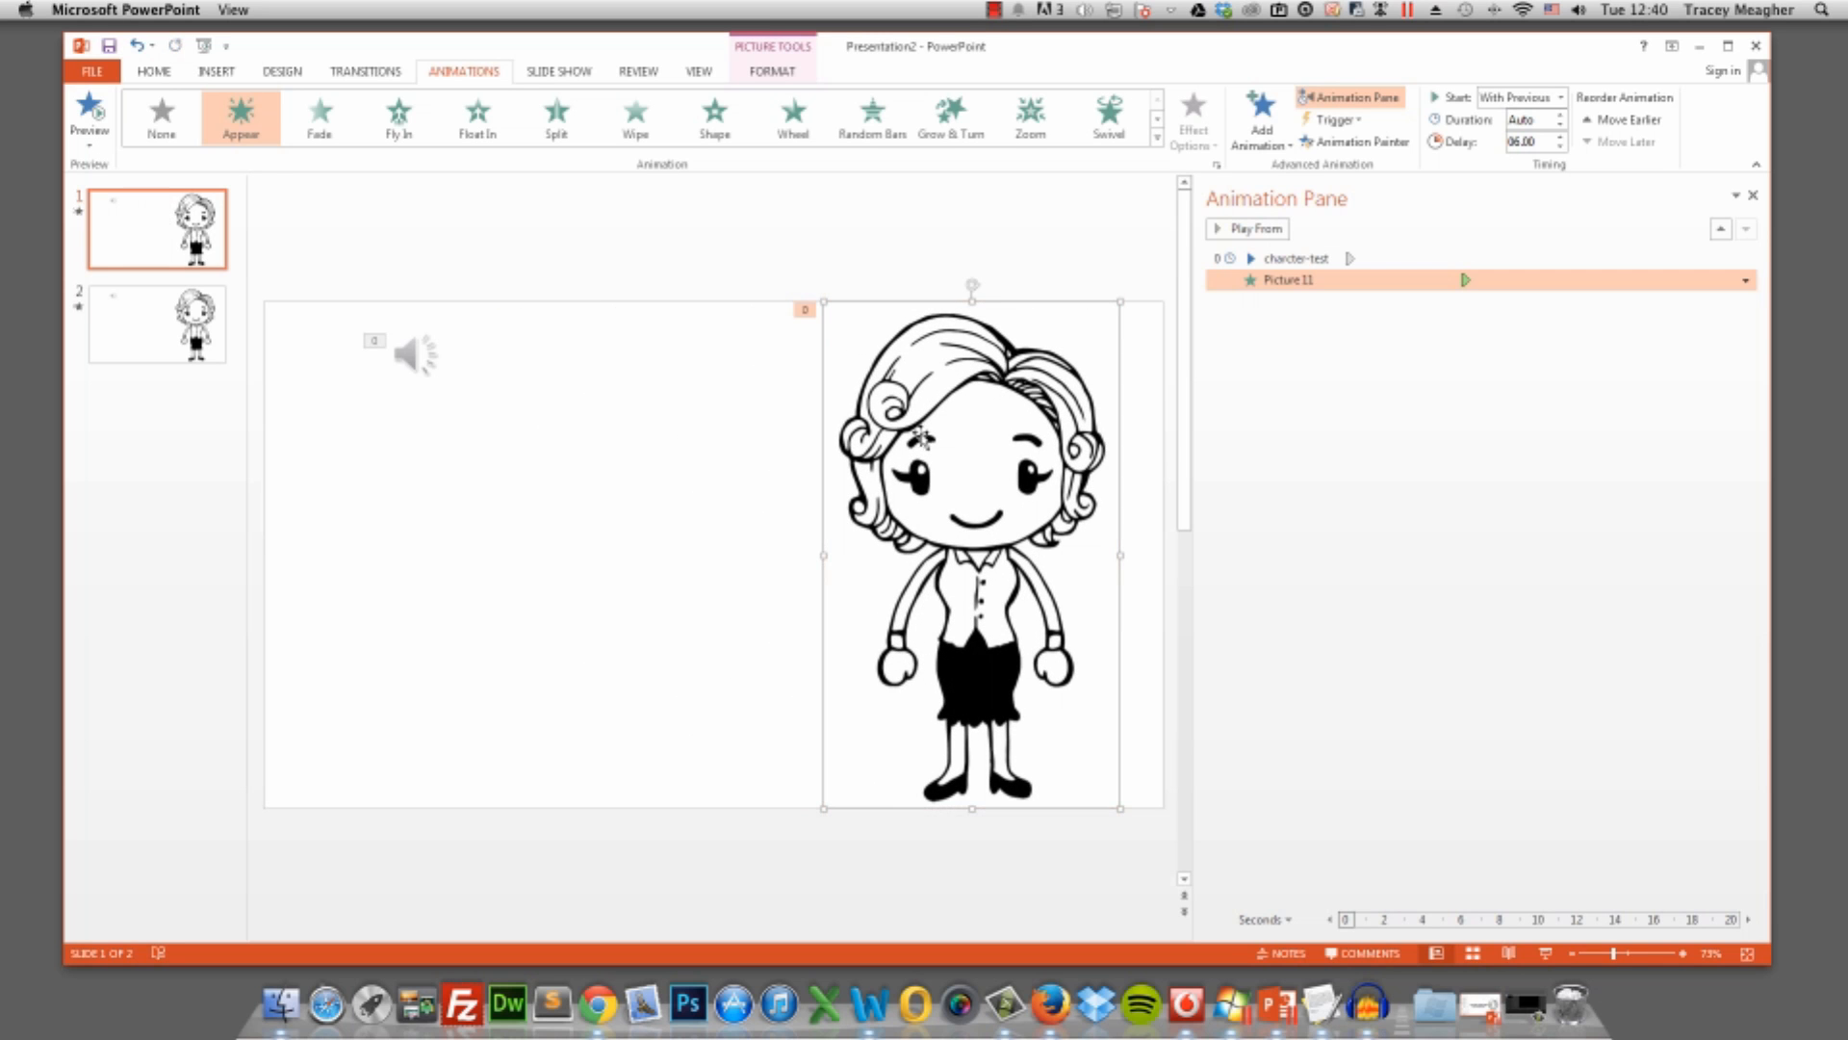
click(101, 118)
Add a Disappear effect to the overlaid picture, starting With Previous after a 6.5-second delay, and preview the slide's animations
click(1291, 152)
click(1281, 624)
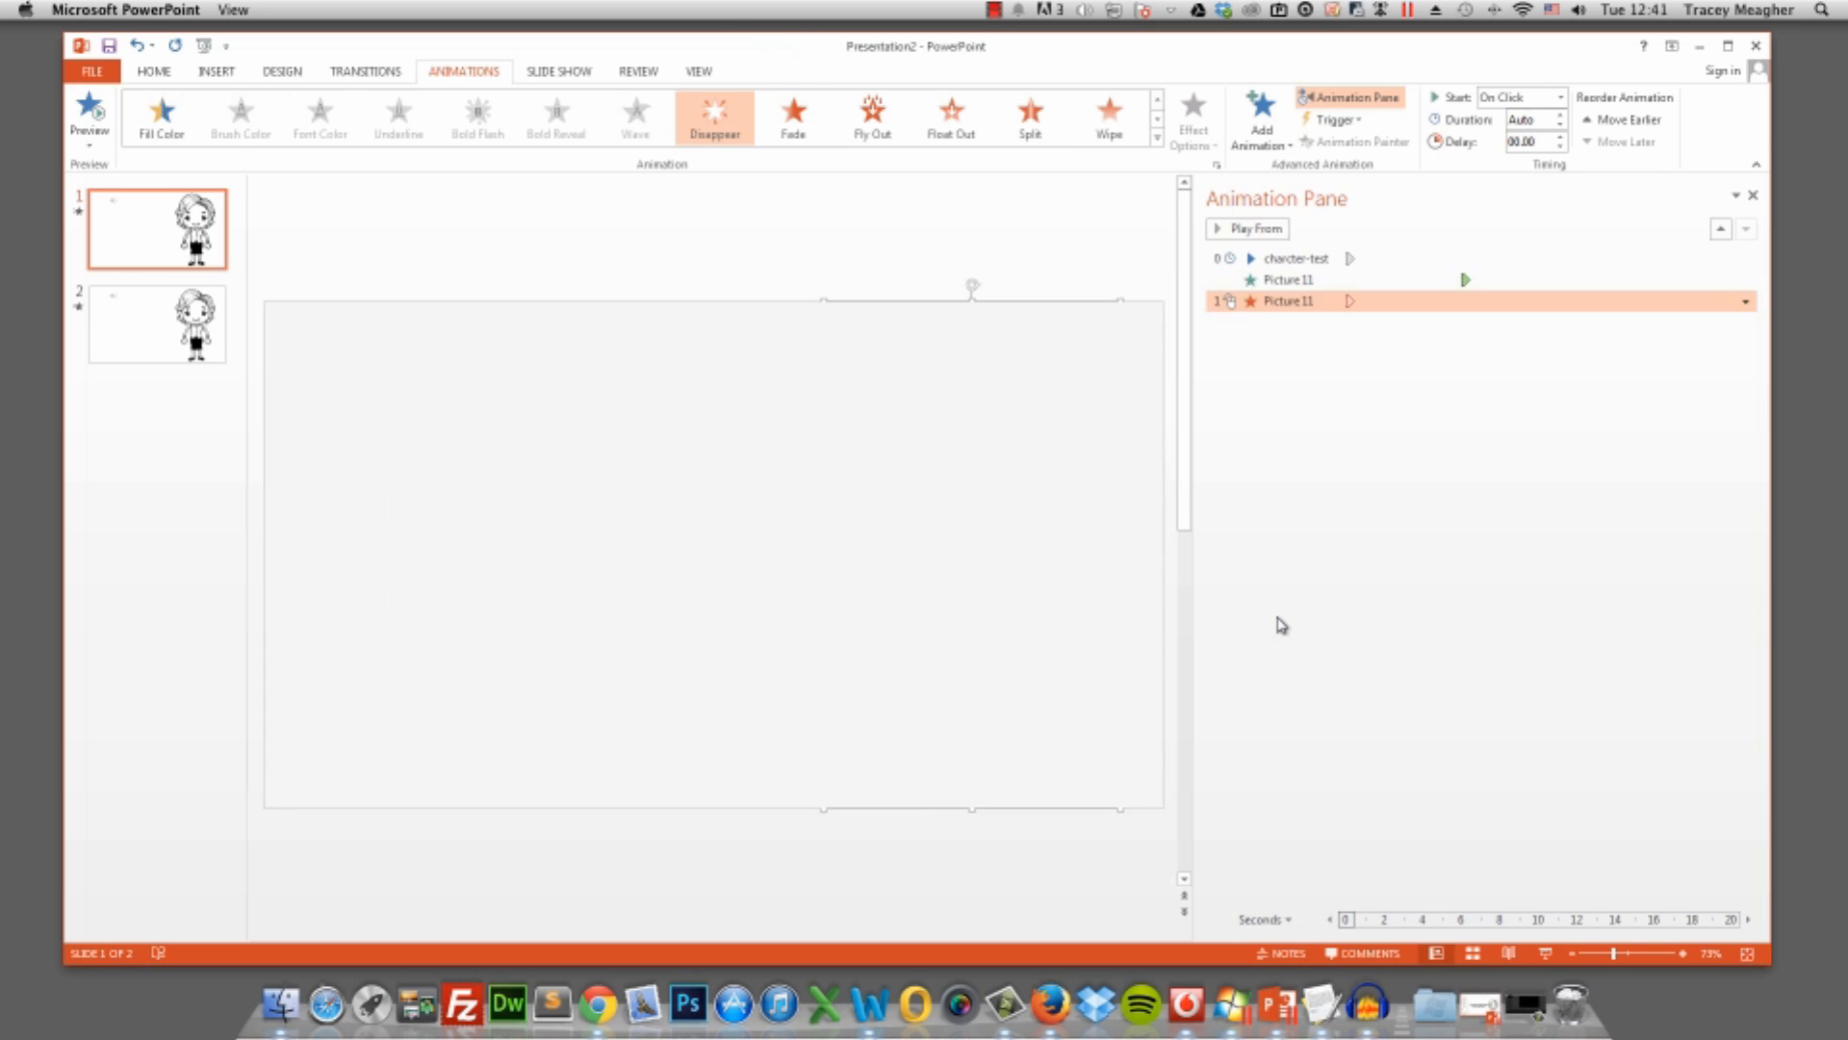
click(1560, 97)
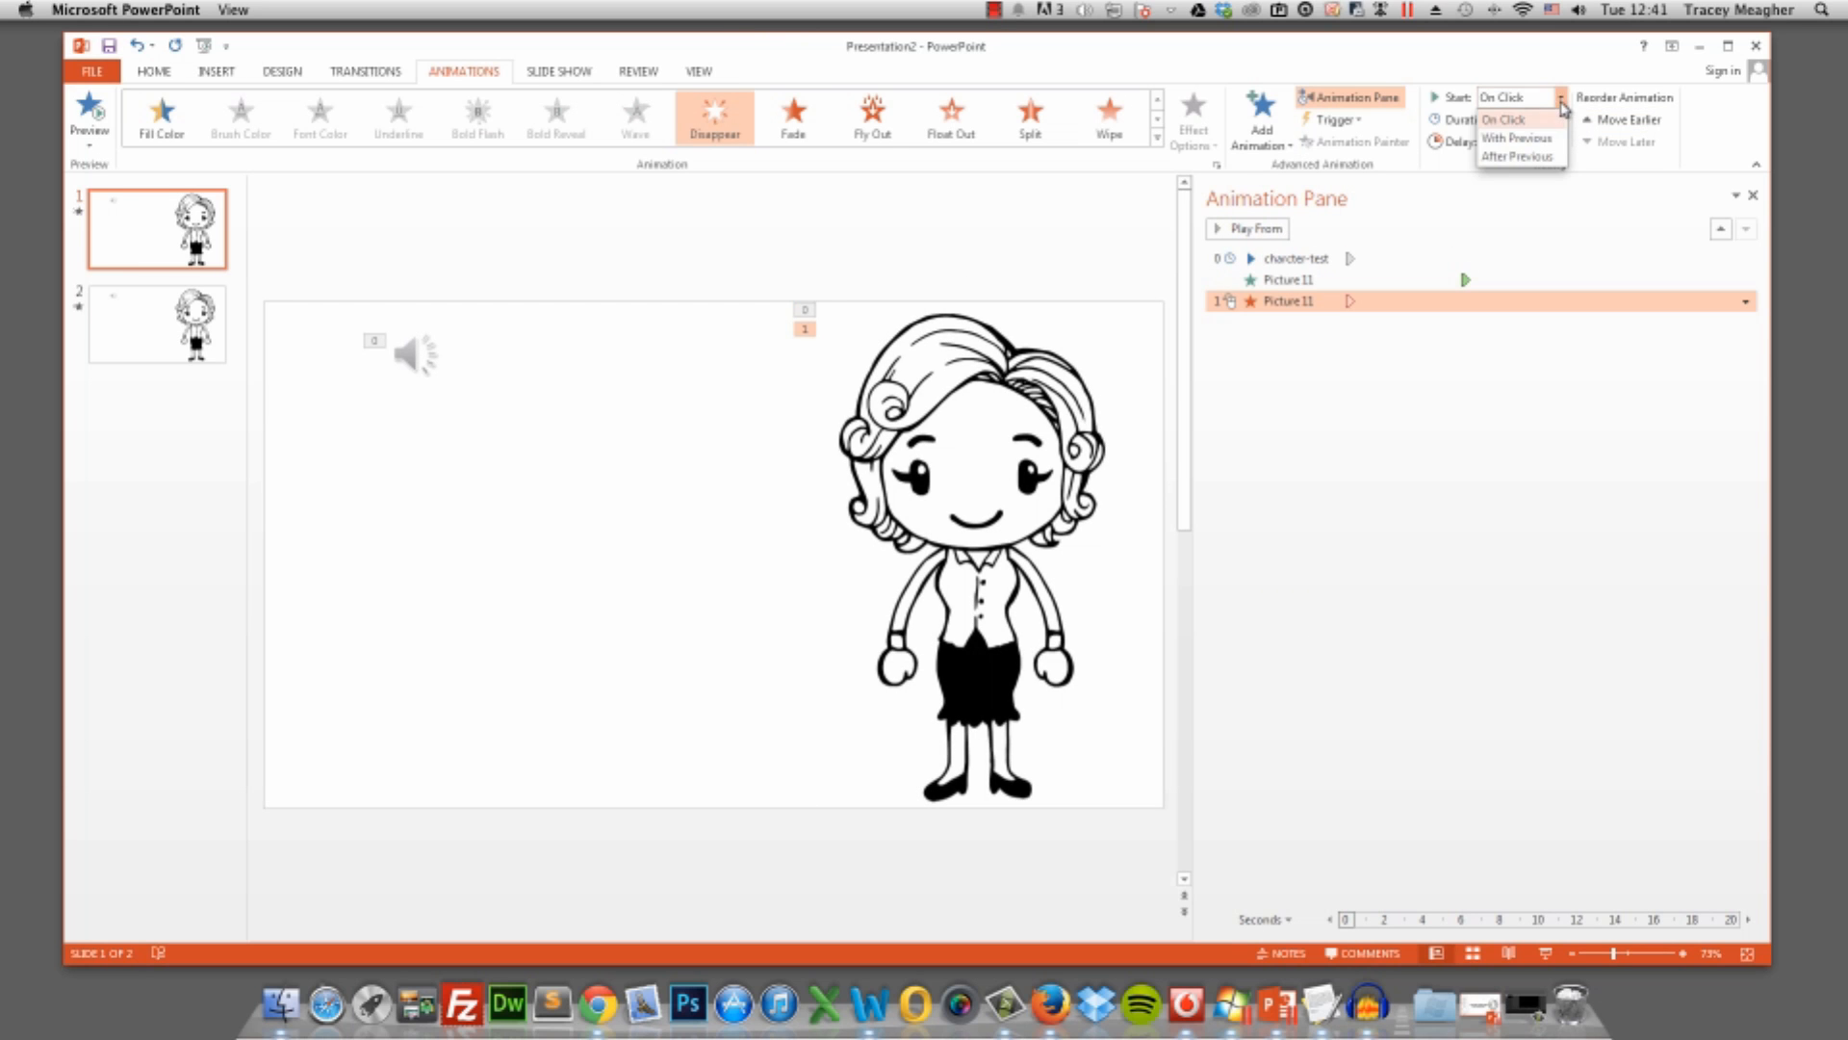
click(1534, 138)
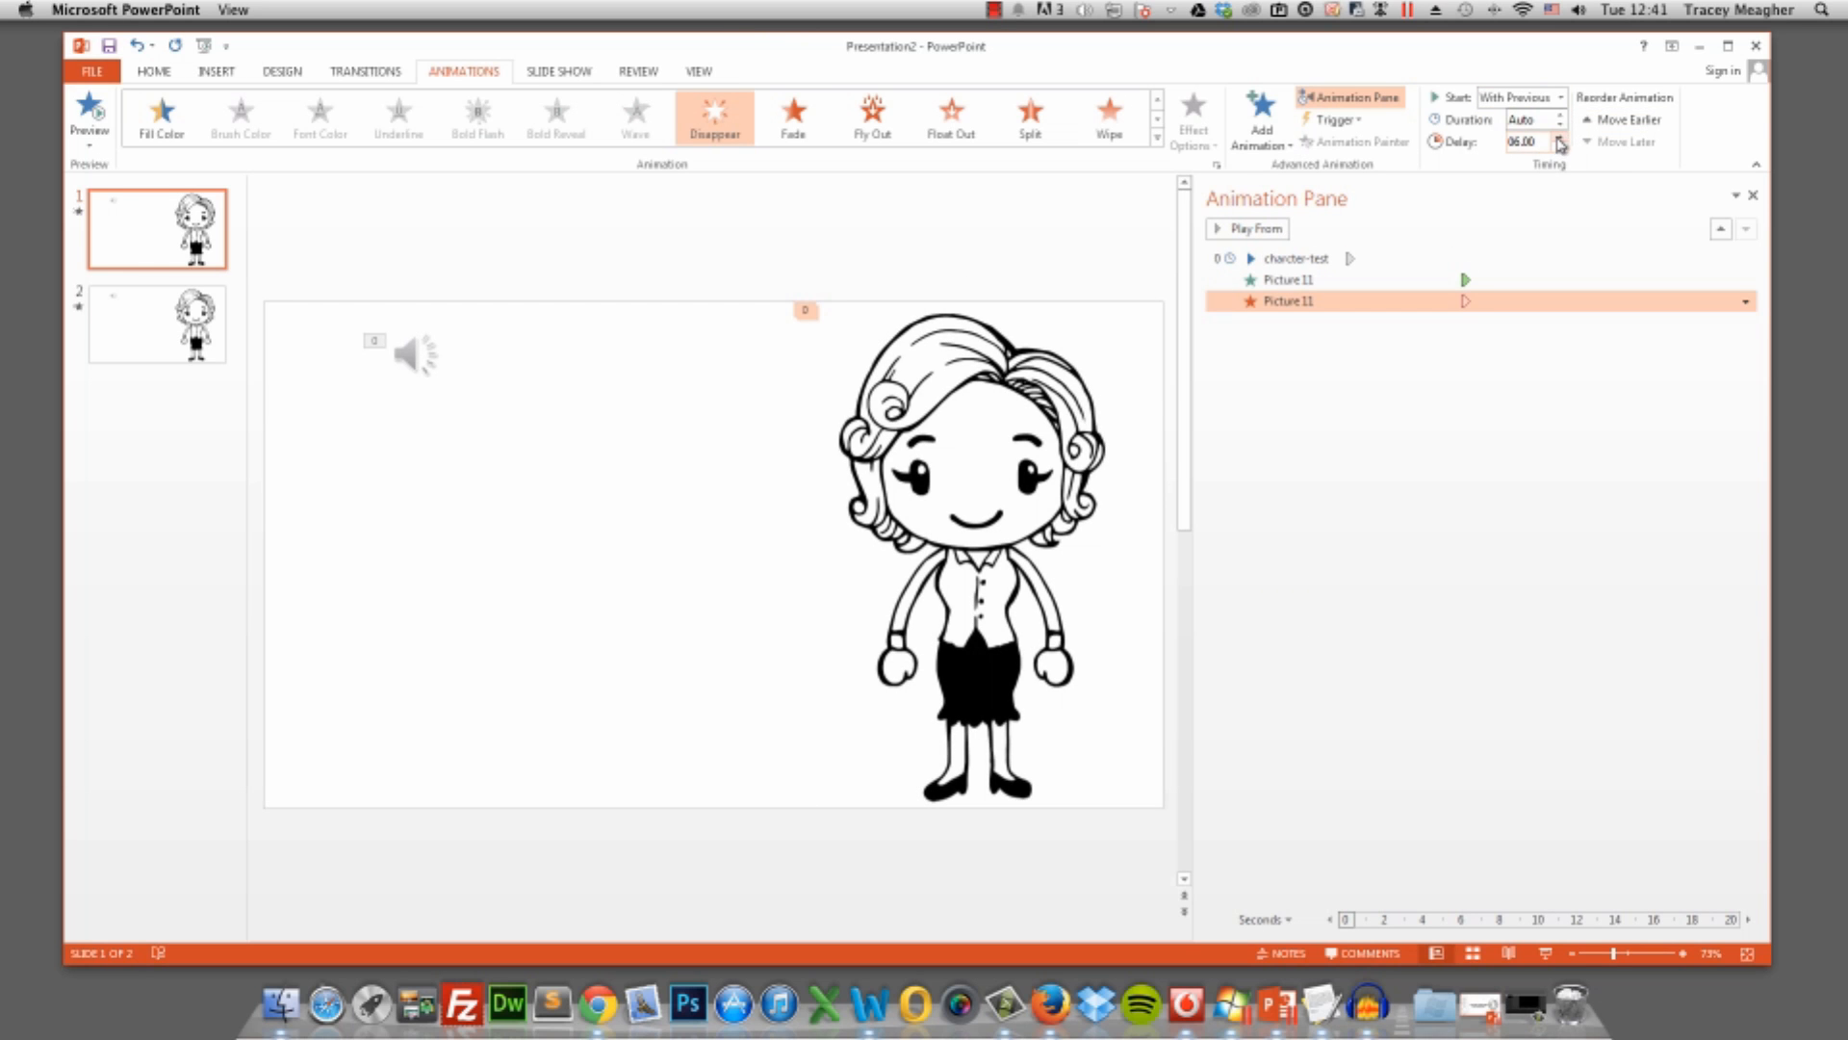
click(1560, 138)
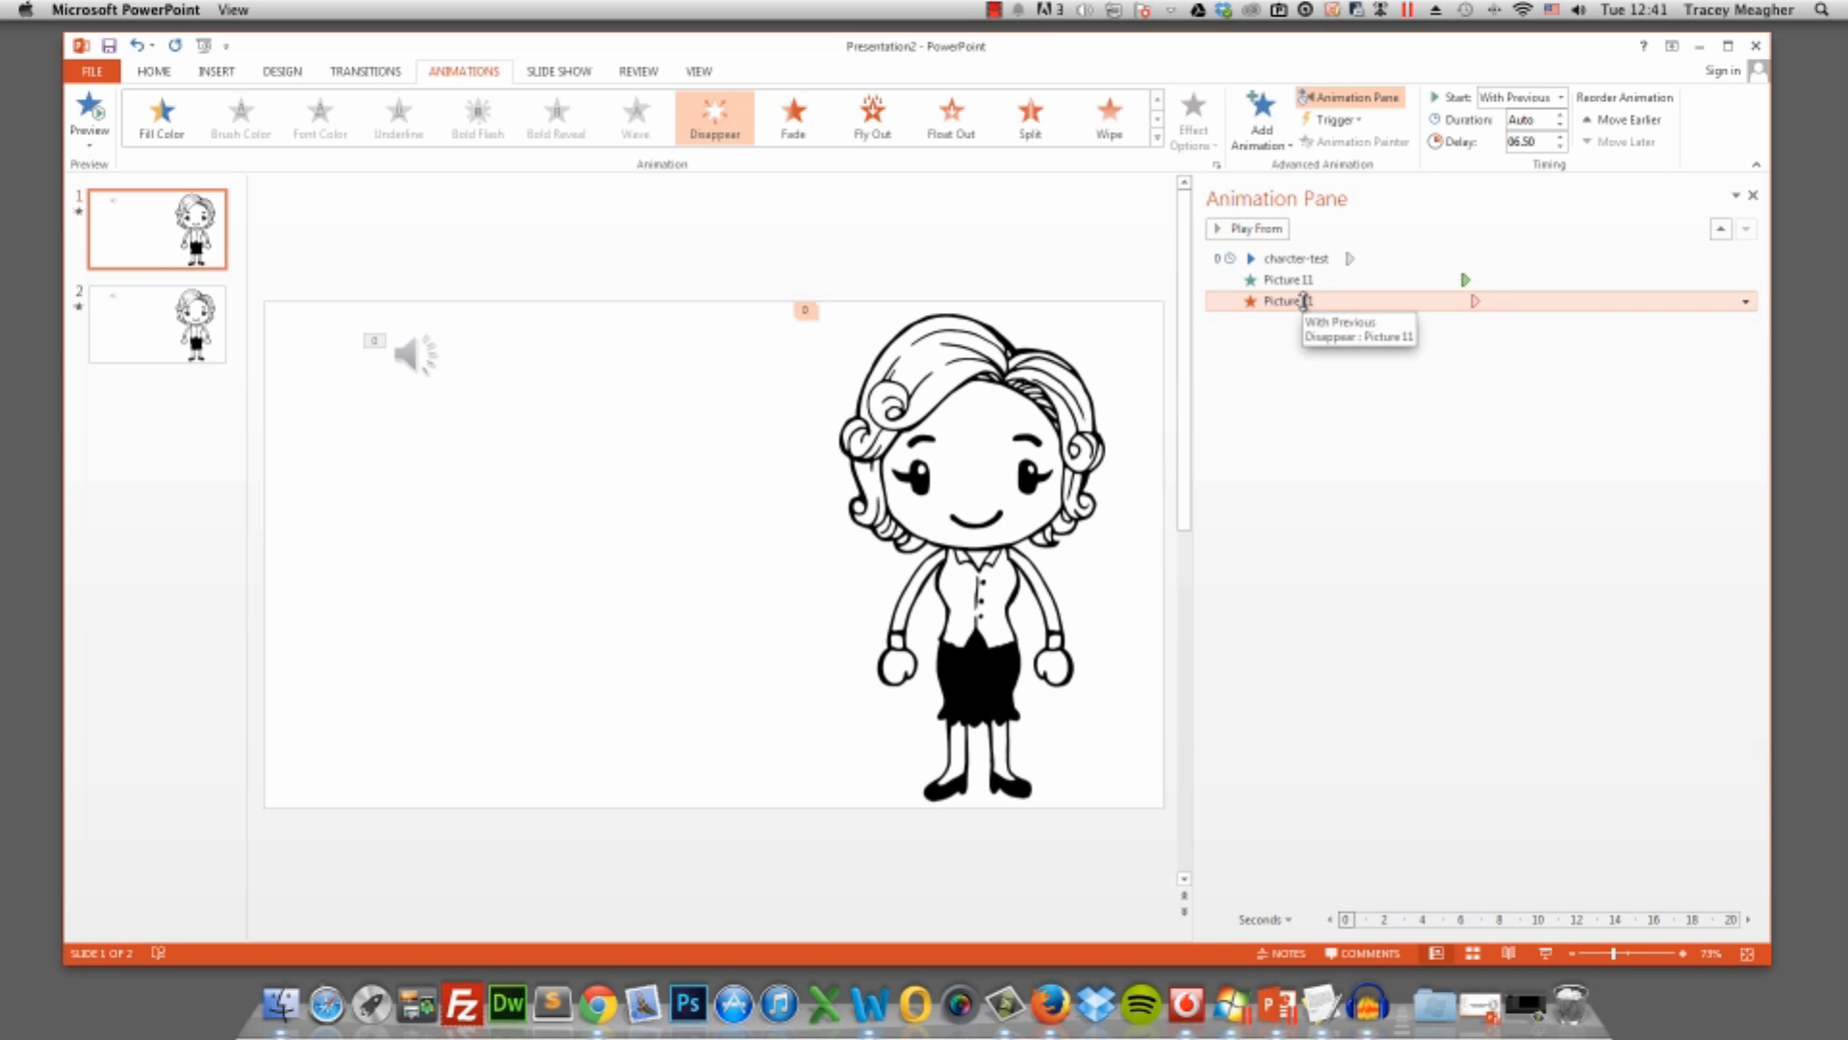
click(99, 120)
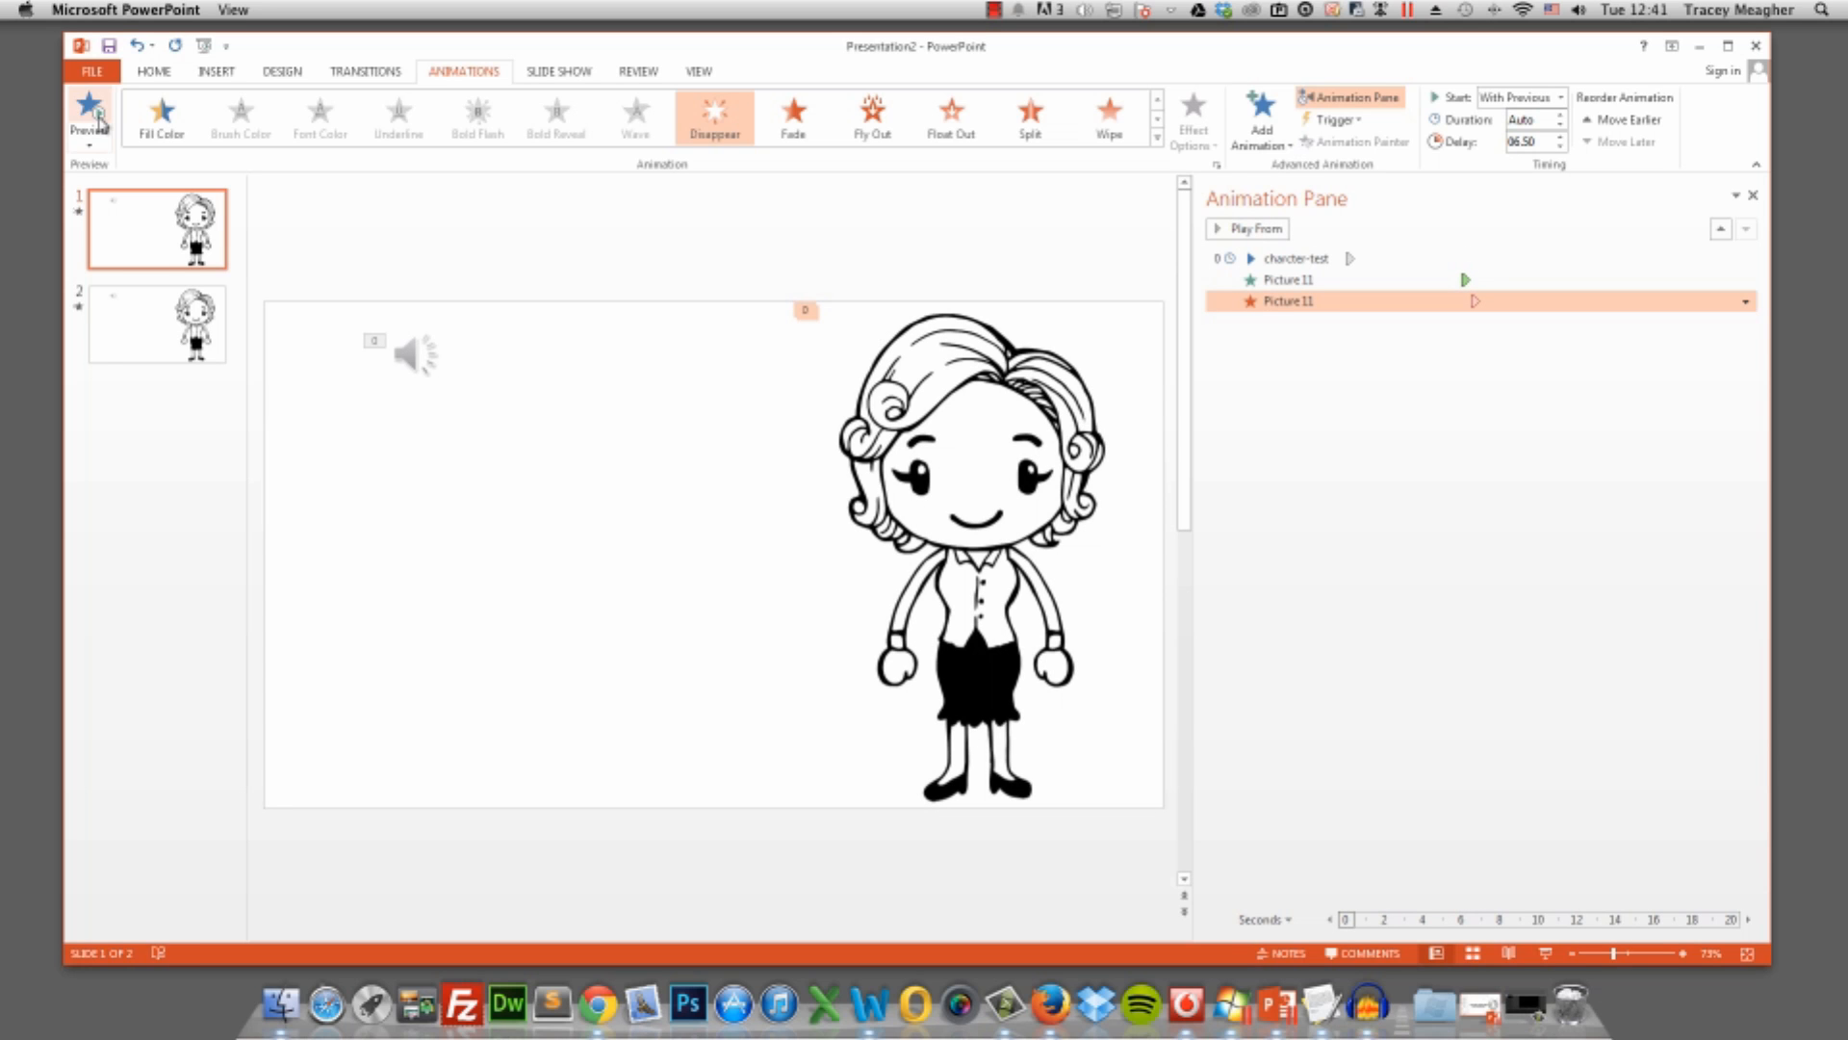
Open the slide's audio clip for trimming and move along its timeline to check the speech timing
mouse_move(409, 355)
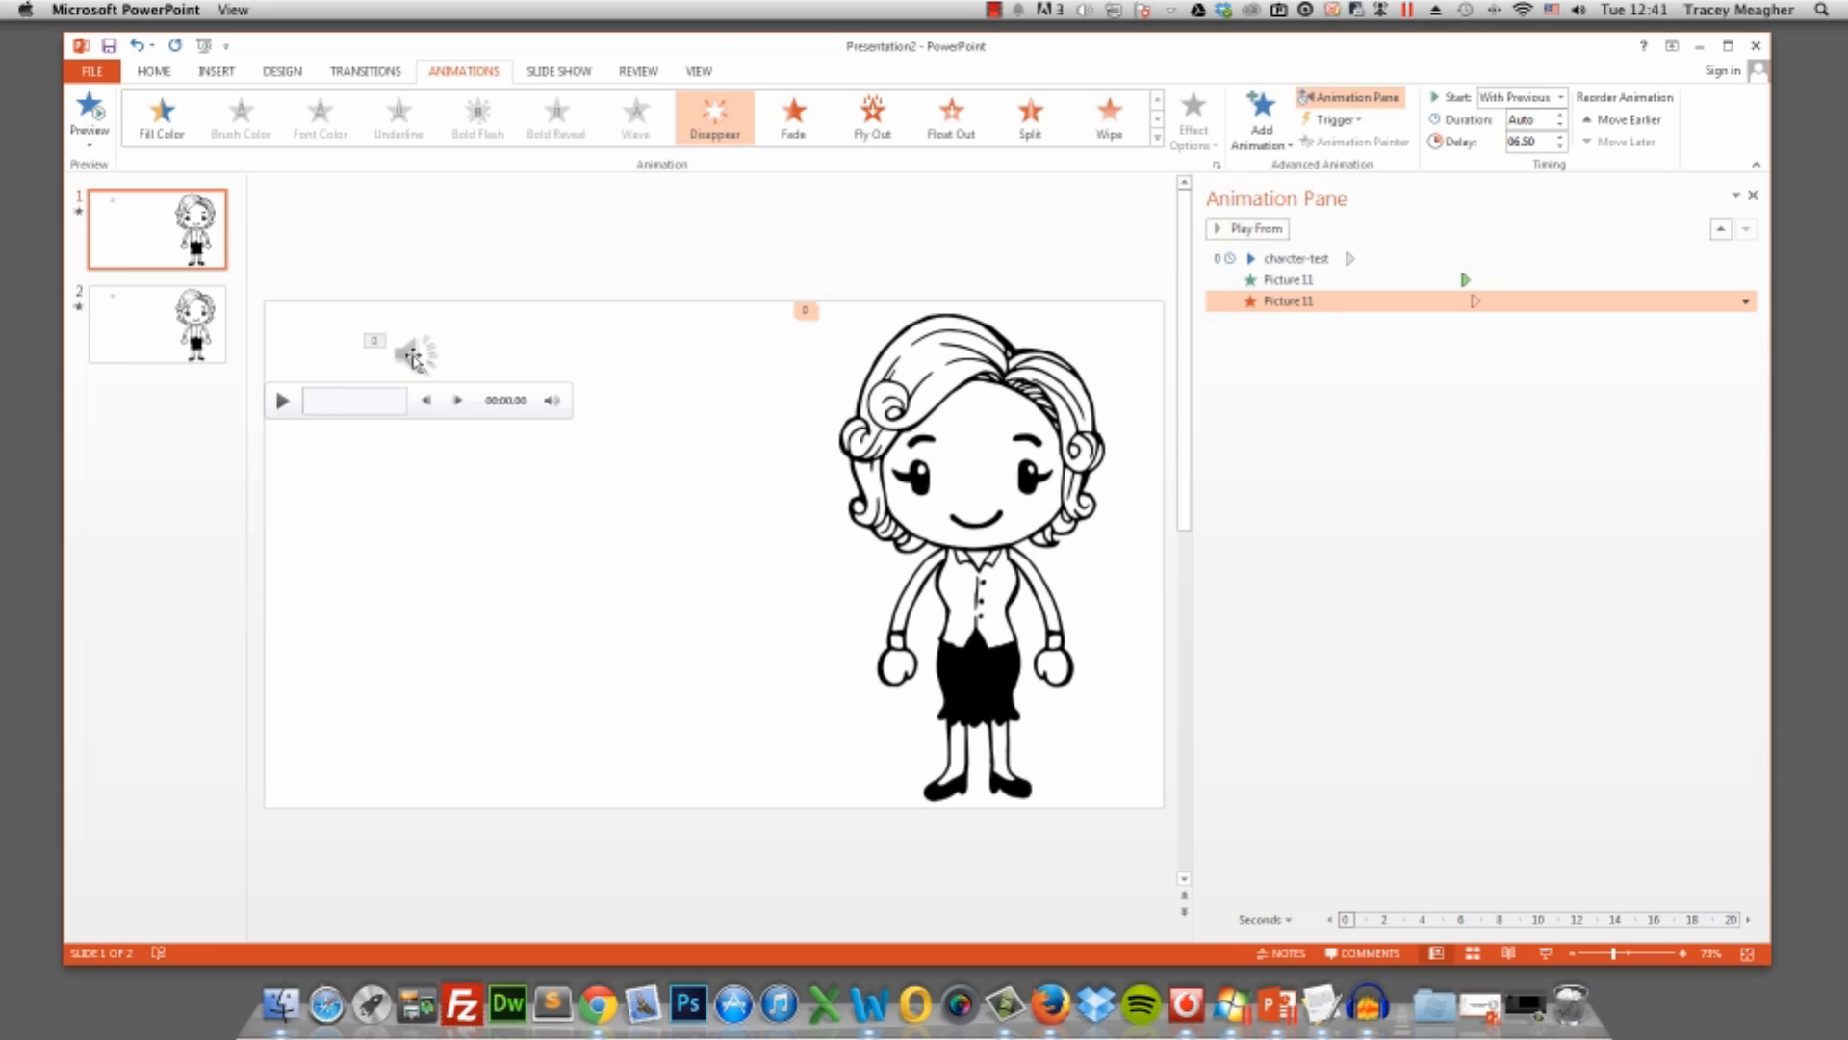
right_click(409, 354)
click(452, 466)
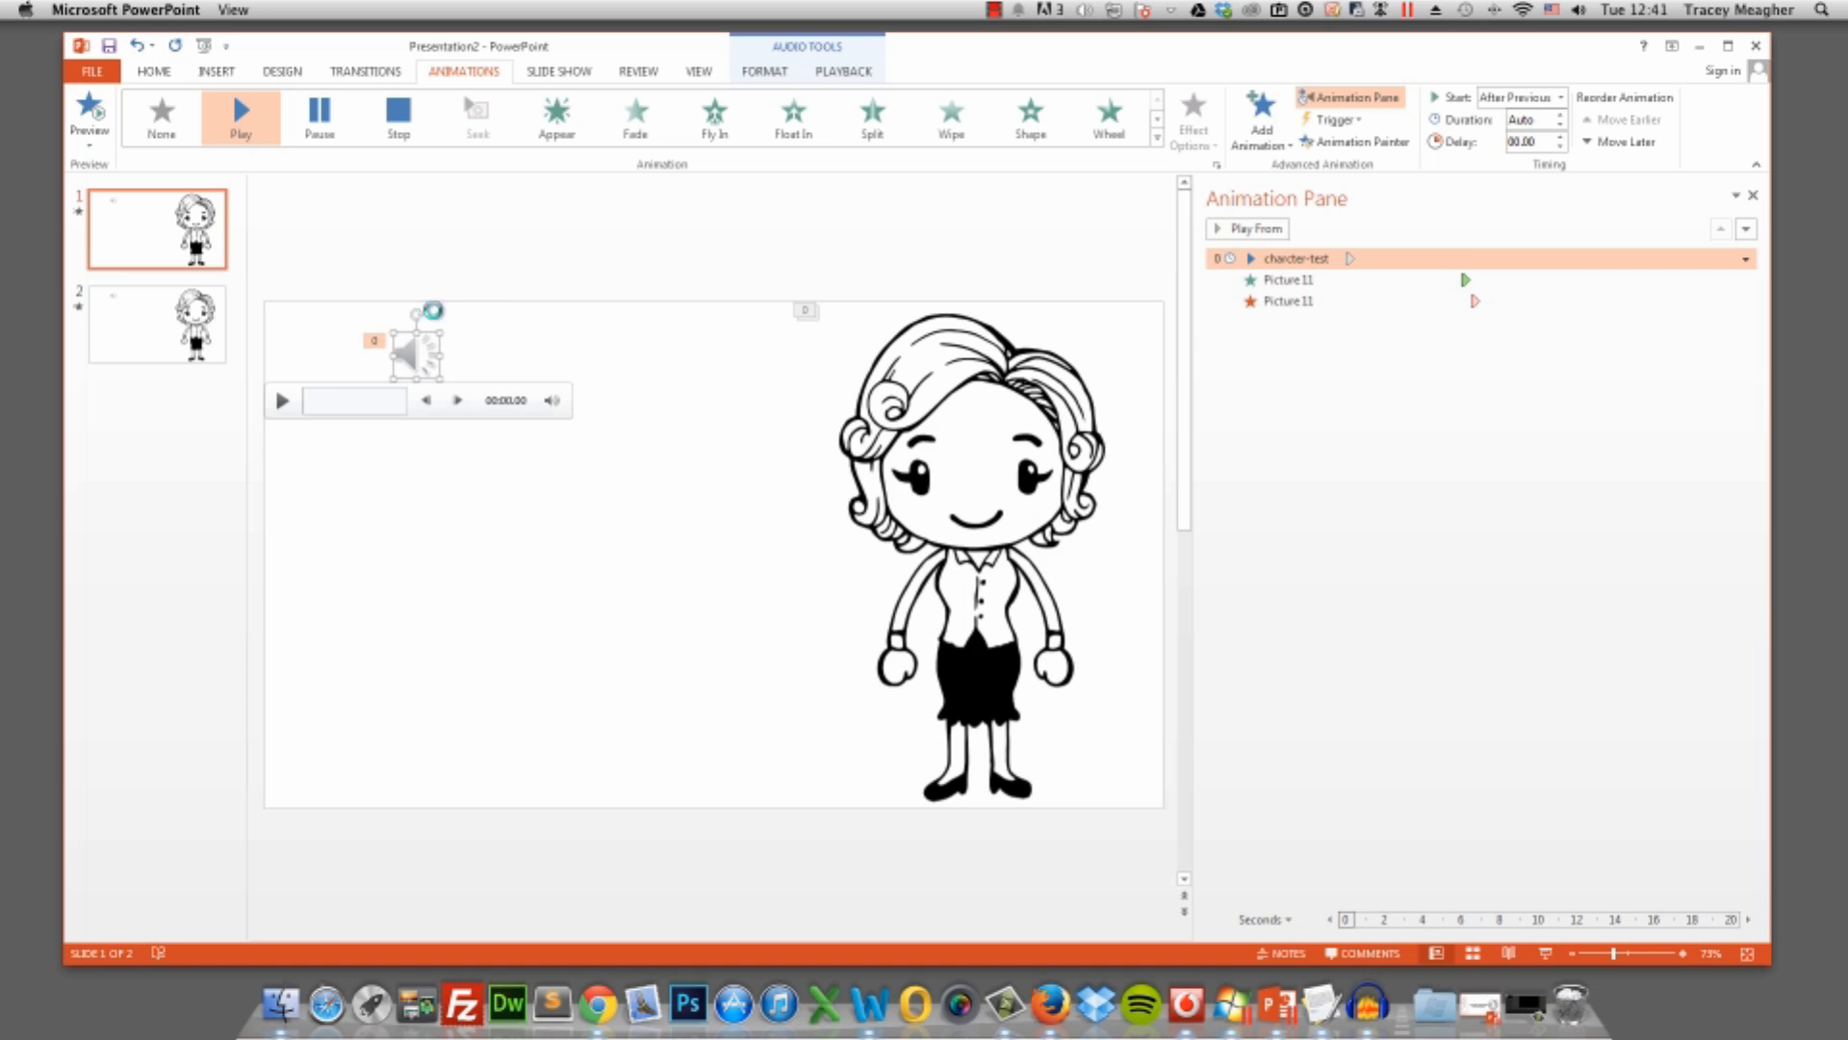
drag(921, 484, 994, 484)
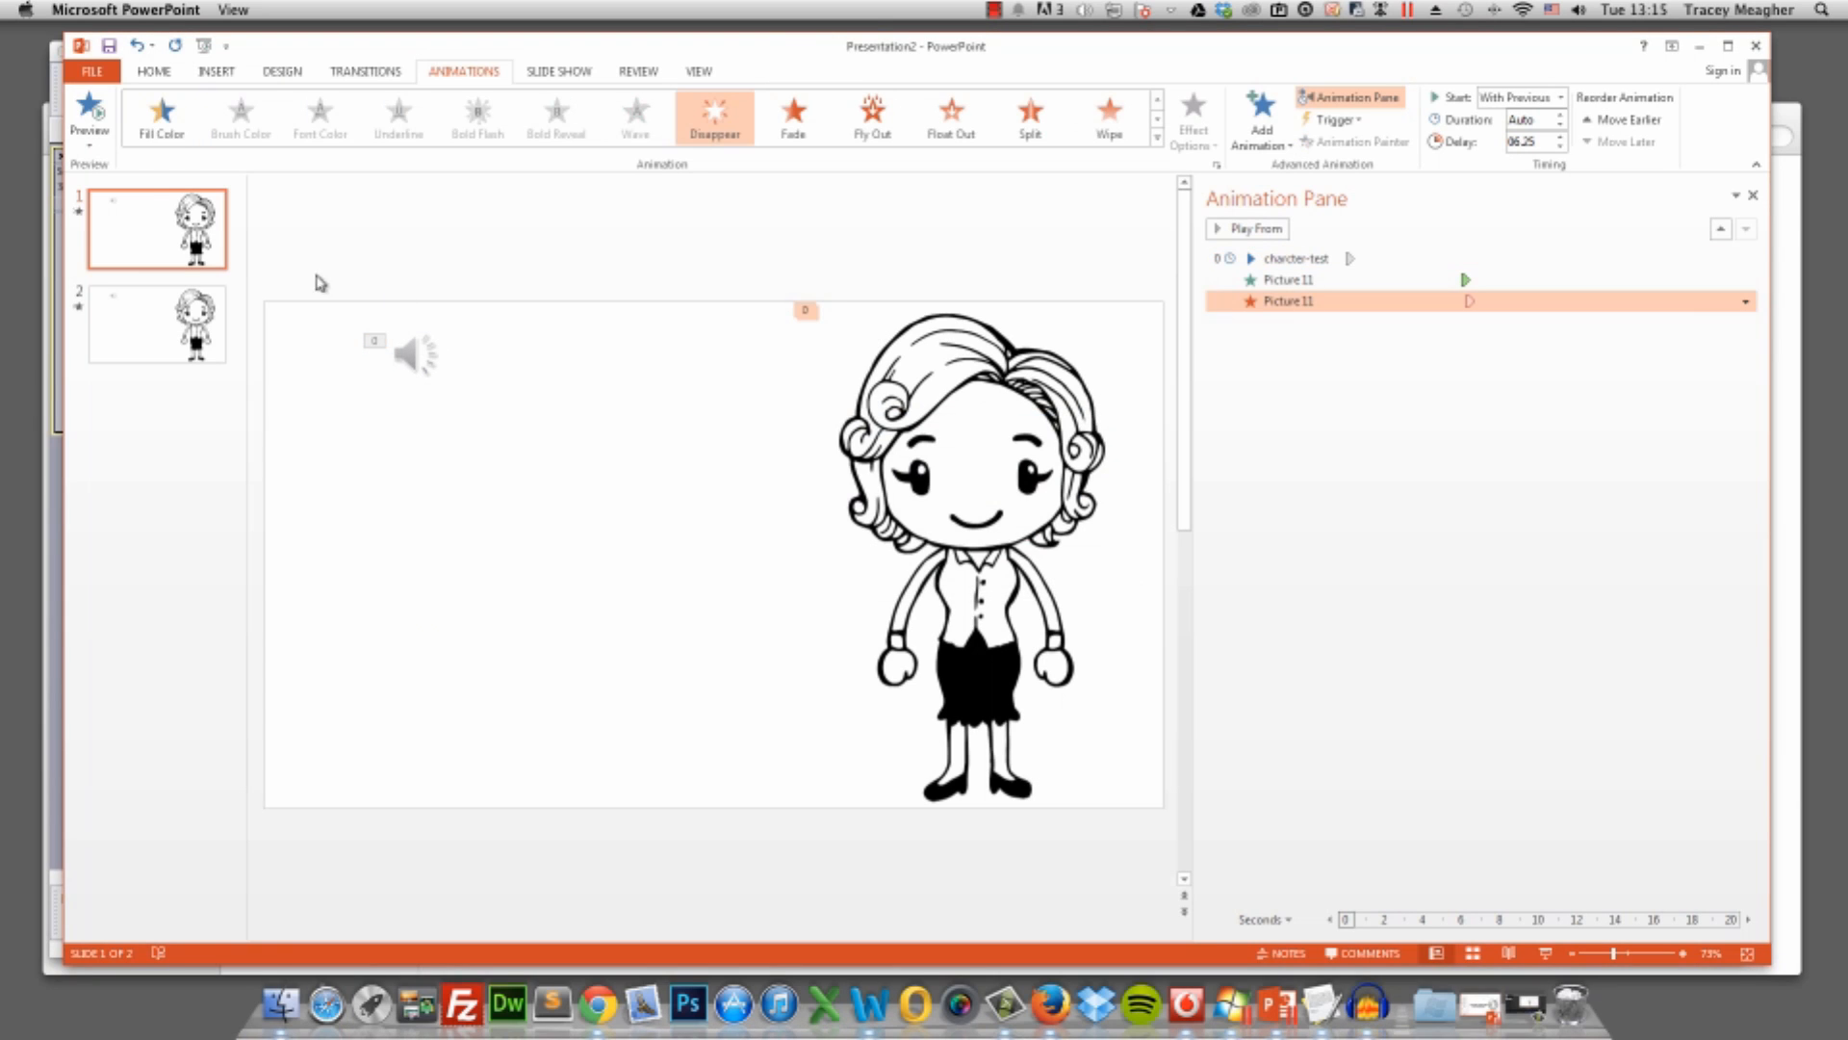
Set the Disappear effect's delay to 7 seconds, previewing the slide's animations to check the timing
click(97, 123)
click(94, 116)
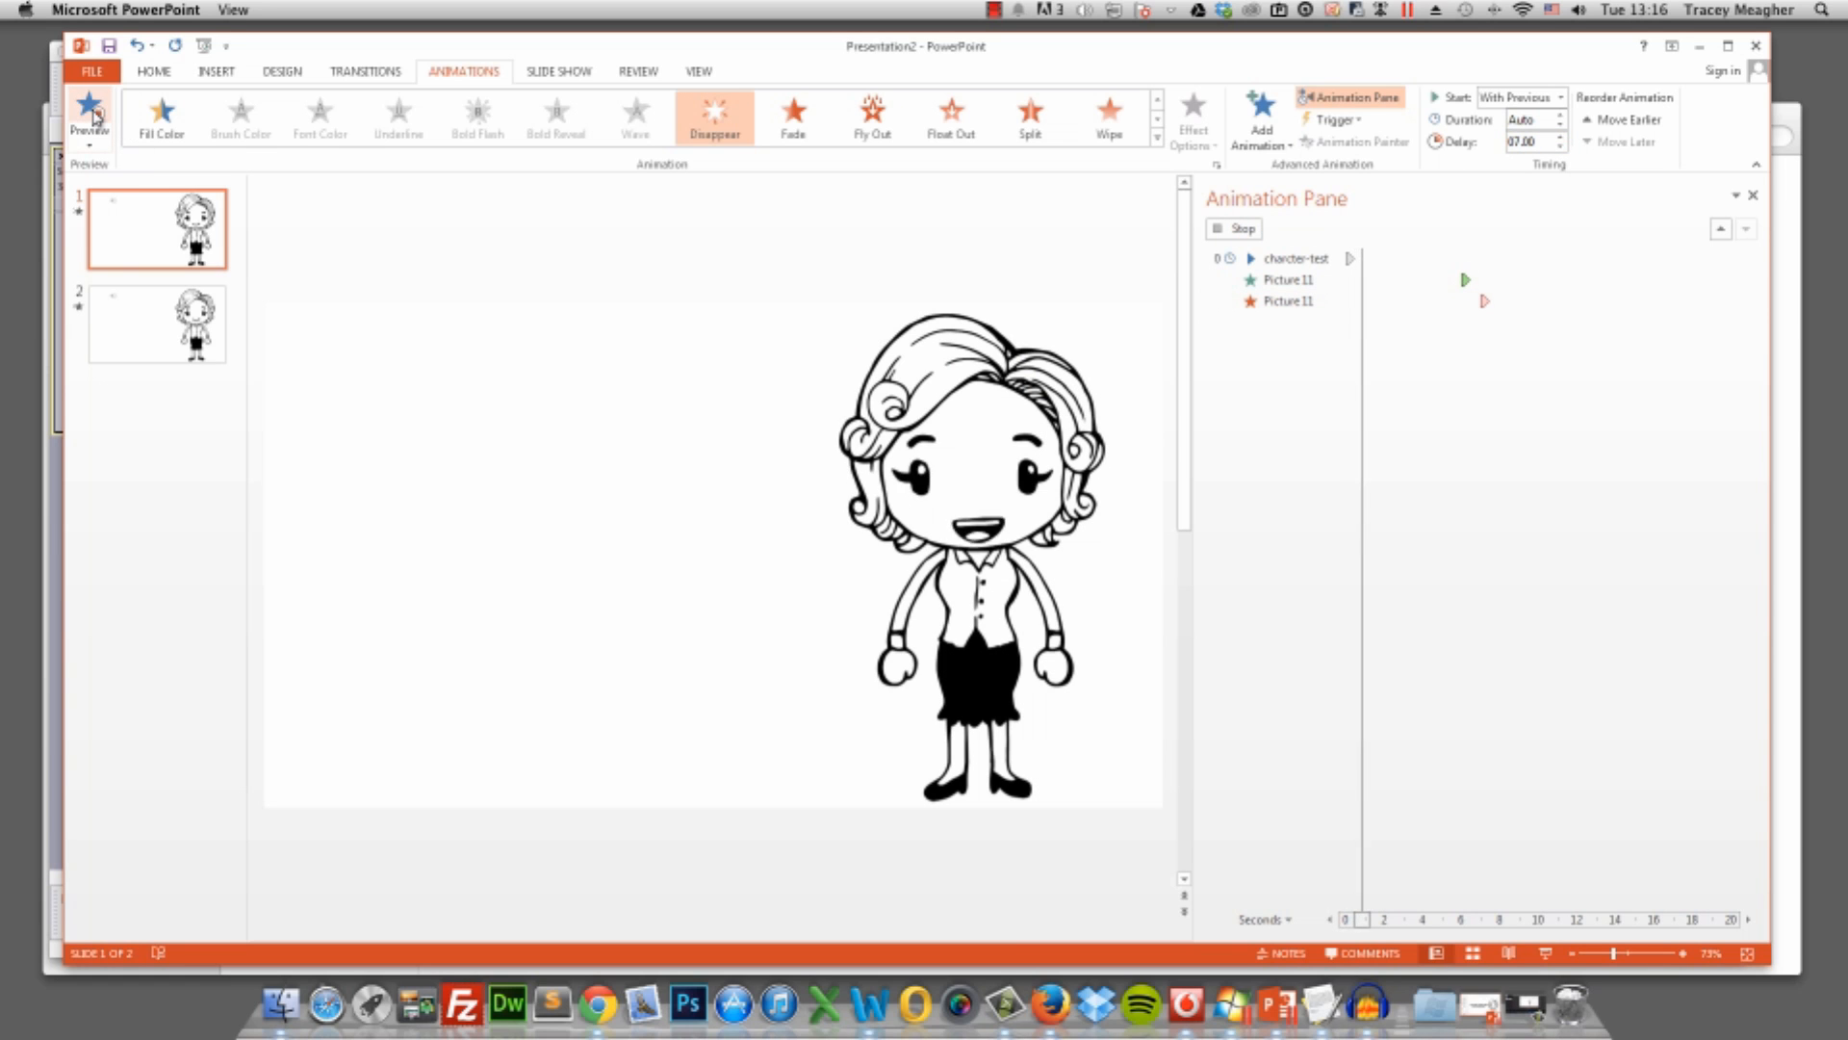